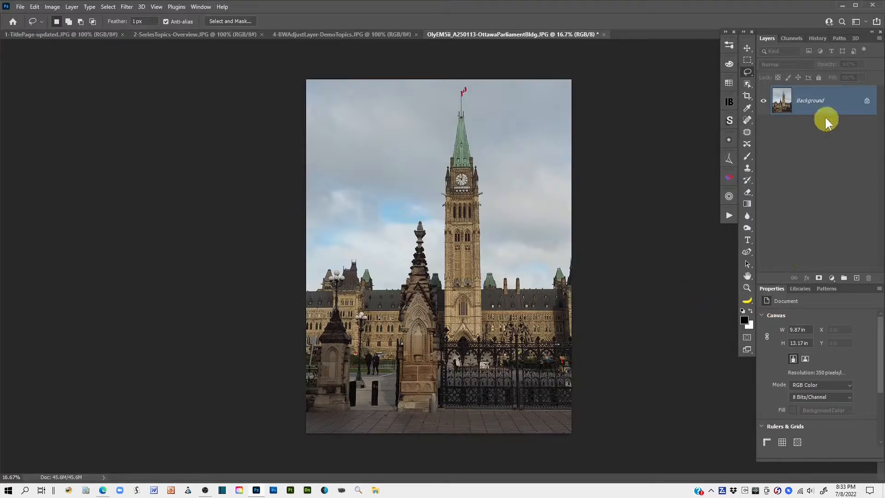
Step: Duplicate the Background layer and add a Black & White adjustment layer above the copy
{"action": "left_click_drag", "start_coordinate": [846, 99], "coordinate": [858, 284]}
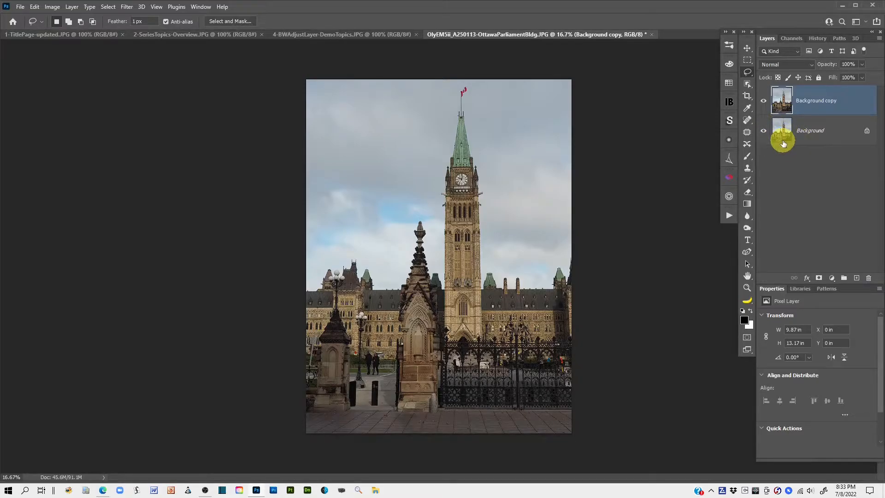
{"action": "left_click", "coordinate": [783, 101]}
{"action": "left_click", "coordinate": [833, 279]}
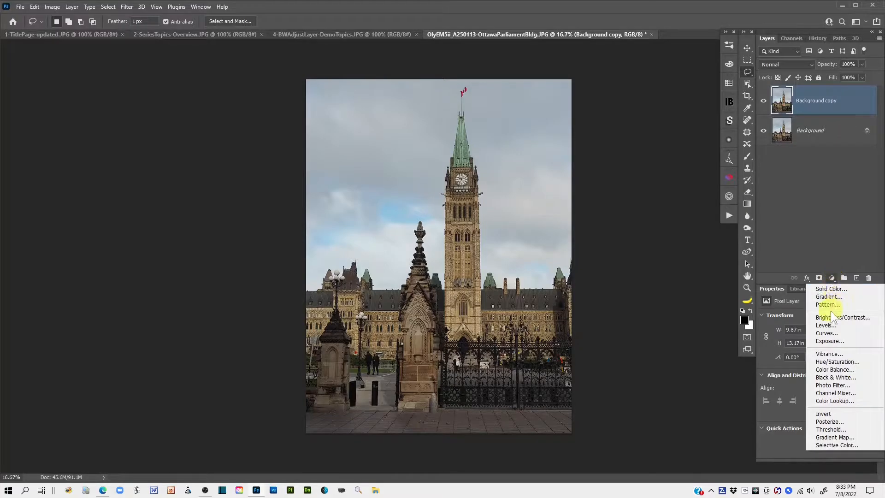
{"action": "left_click", "coordinate": [844, 377]}
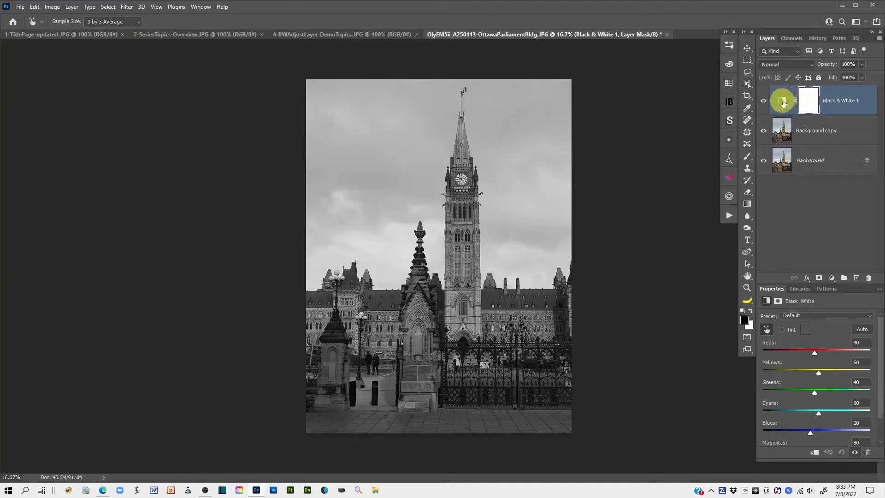
{"action": "left_click", "coordinate": [783, 102]}
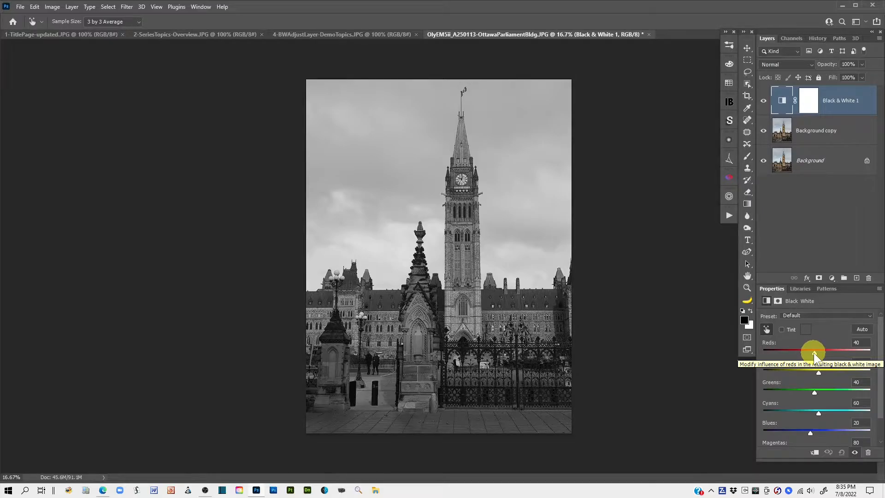
Step: Set Reds to 218 and Yellows to 145 in the Black & White adjustment, comparing the result with the original colours
{"action": "left_click_drag", "start_coordinate": [815, 353], "coordinate": [843, 355]}
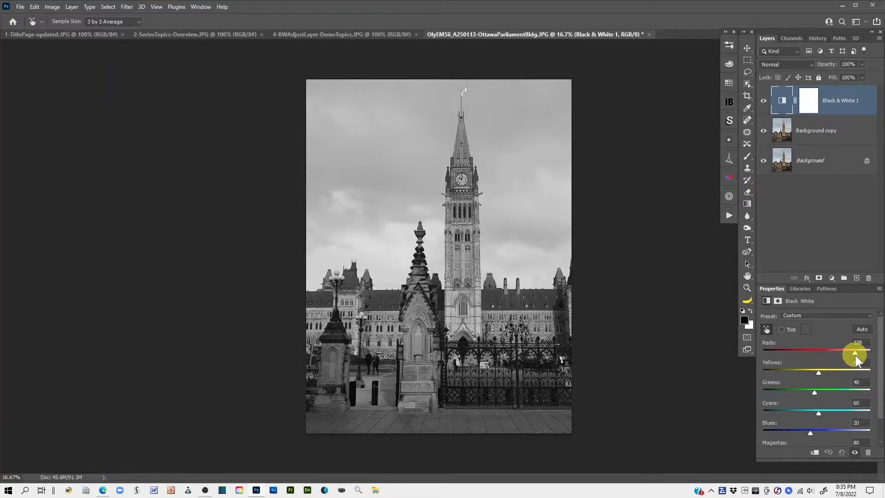
{"action": "mouse_move", "coordinate": [854, 363]}
{"action": "left_mouse_down"}
{"action": "mouse_move", "coordinate": [864, 361]}
{"action": "mouse_move", "coordinate": [841, 361]}
{"action": "left_mouse_up"}
{"action": "left_click_drag", "start_coordinate": [853, 356], "coordinate": [853, 356]}
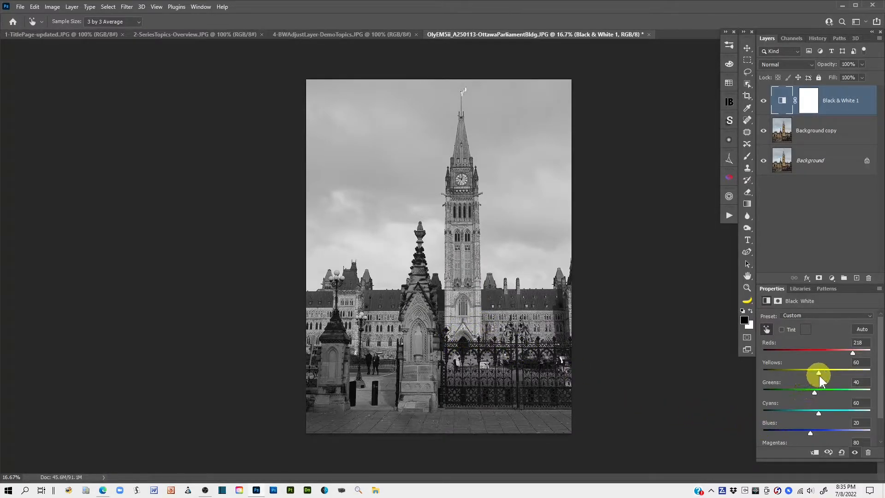
{"action": "left_click_drag", "start_coordinate": [819, 376], "coordinate": [792, 376]}
{"action": "left_click", "coordinate": [855, 453]}
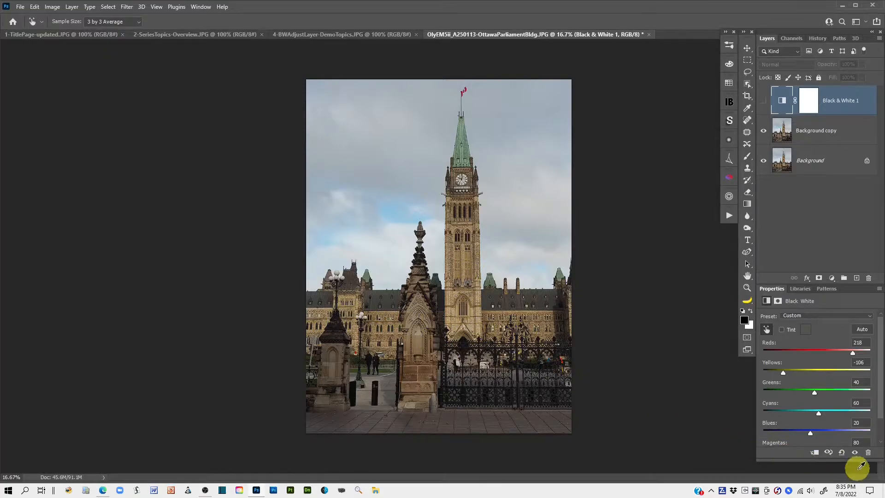
{"action": "left_click", "coordinate": [855, 454]}
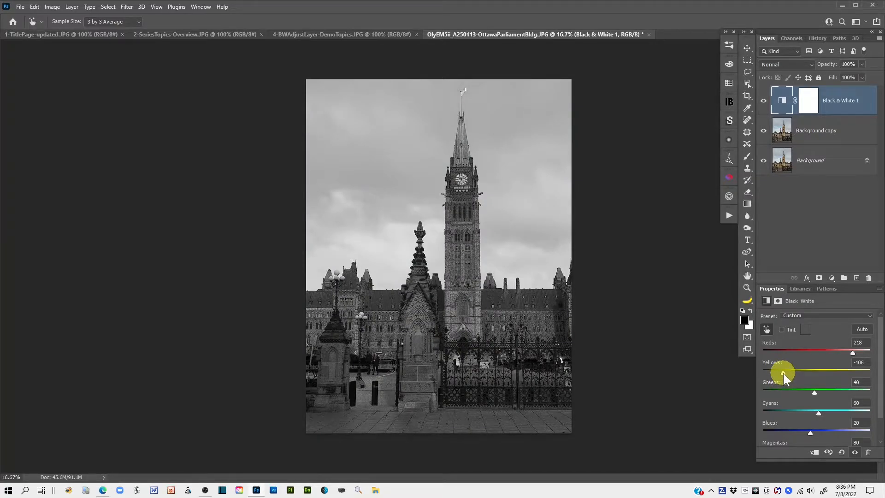
{"action": "left_click_drag", "start_coordinate": [784, 372], "coordinate": [829, 376]}
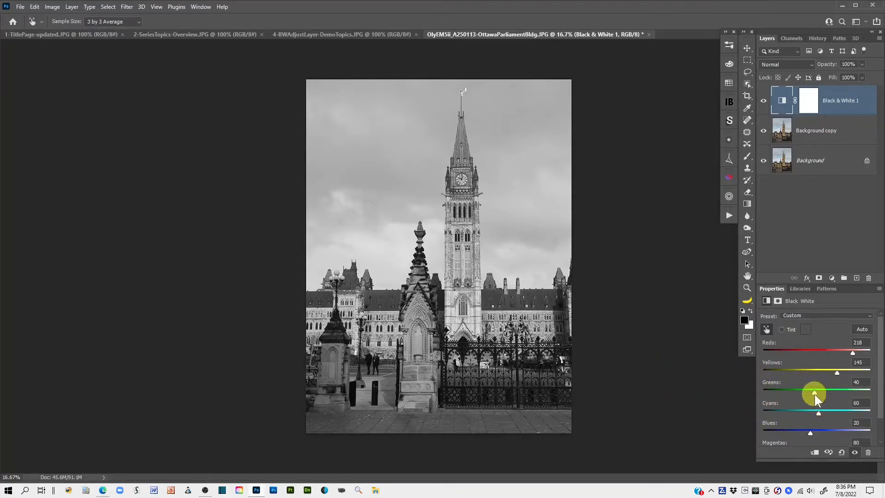
Step: Lower Greens to -69 in the Black & White adjustment, comparing the image with and without the adjustment
{"action": "mouse_move", "coordinate": [814, 393]}
{"action": "left_mouse_down"}
{"action": "mouse_move", "coordinate": [770, 391]}
{"action": "mouse_move", "coordinate": [799, 392]}
{"action": "left_mouse_up"}
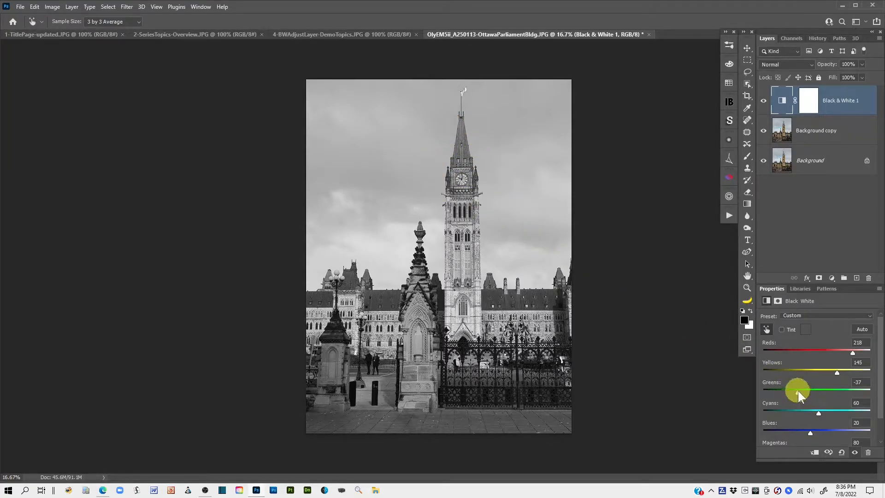
{"action": "left_click", "coordinate": [854, 454]}
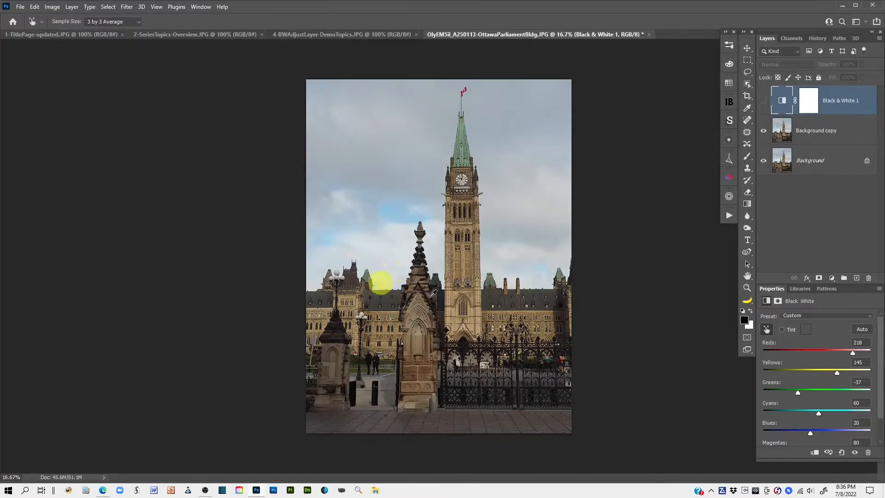
{"action": "left_click", "coordinate": [854, 454]}
{"action": "left_click_drag", "start_coordinate": [797, 392], "coordinate": [784, 391]}
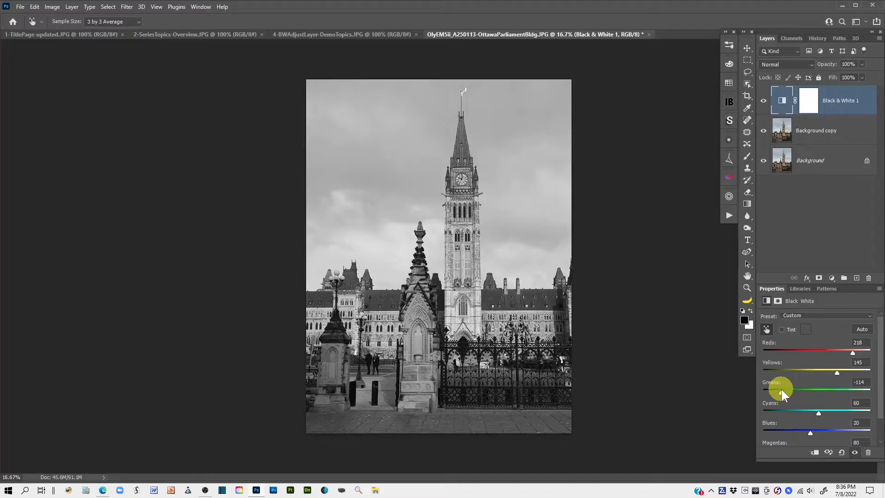
{"action": "left_click_drag", "start_coordinate": [782, 391], "coordinate": [795, 390]}
{"action": "left_click", "coordinate": [856, 454]}
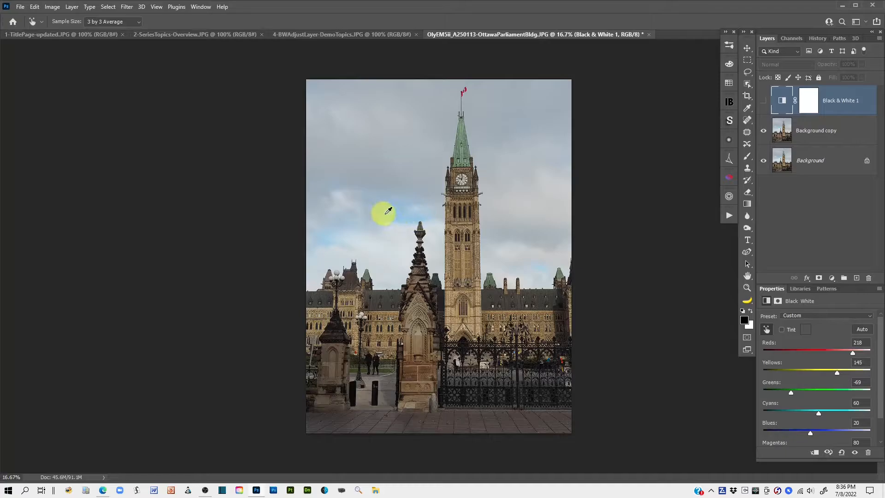
{"action": "left_click", "coordinate": [856, 454]}
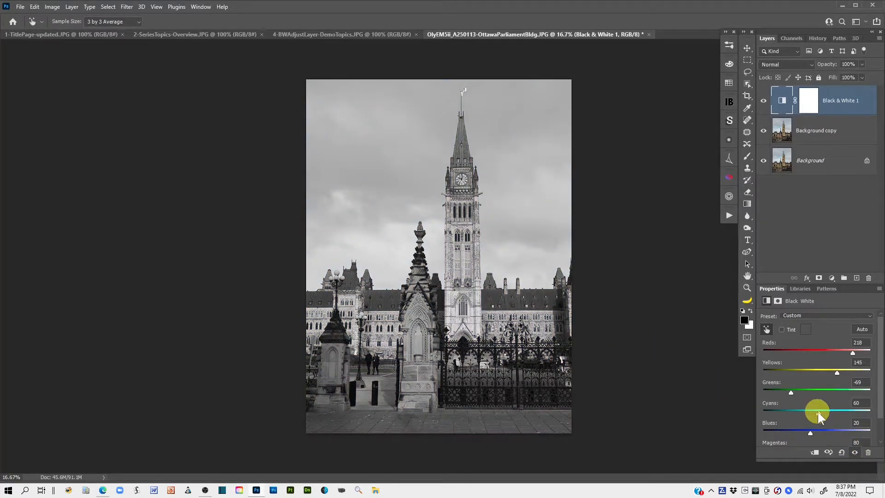
Step: Set Cyans to -58, Blues to -65 and Magentas to 79 in the Black & White adjustment
{"action": "left_click_drag", "start_coordinate": [818, 412], "coordinate": [793, 410]}
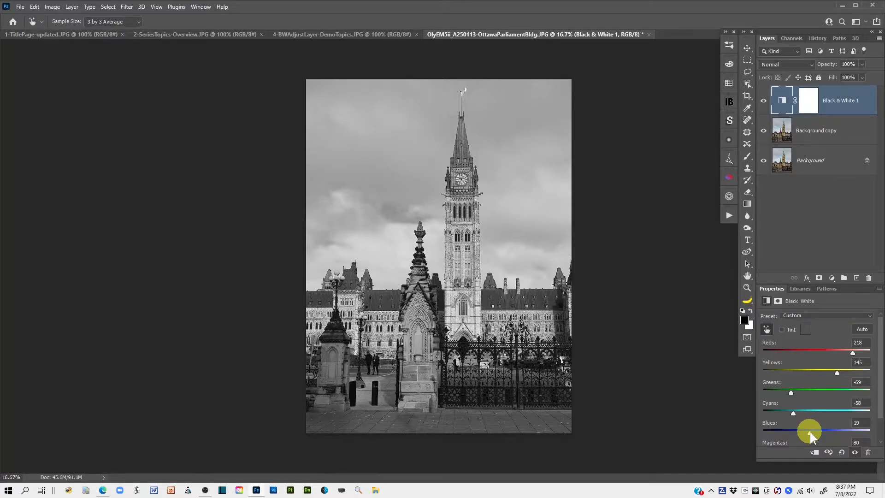
{"action": "left_click_drag", "start_coordinate": [810, 432], "coordinate": [795, 430]}
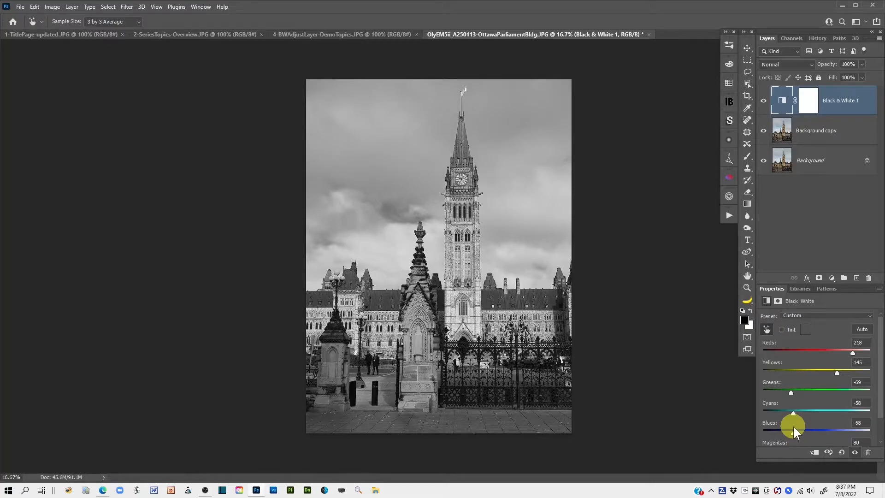
{"action": "left_click_drag", "start_coordinate": [791, 429], "coordinate": [794, 430]}
{"action": "scroll", "coordinate": [878, 415], "scroll_direction": "down", "scroll_amount": 1}
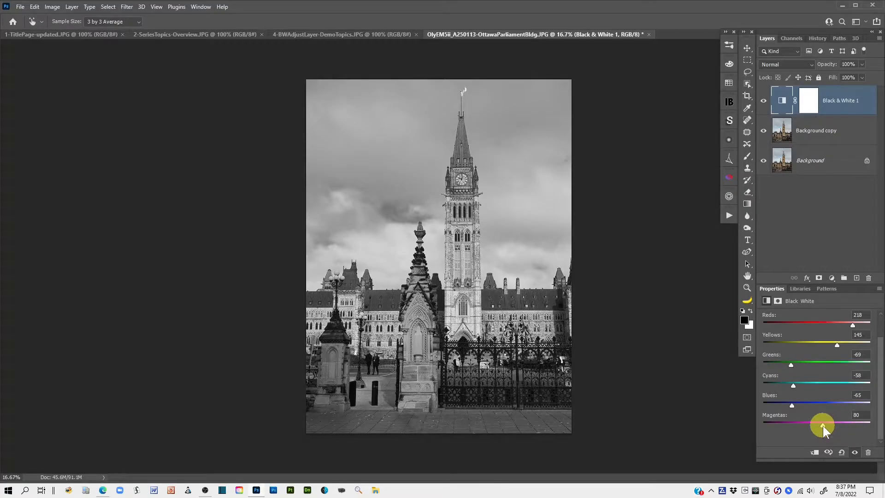
{"action": "mouse_move", "coordinate": [823, 425]}
{"action": "left_mouse_down"}
{"action": "mouse_move", "coordinate": [866, 424]}
{"action": "mouse_move", "coordinate": [759, 425]}
{"action": "mouse_move", "coordinate": [831, 425]}
{"action": "mouse_move", "coordinate": [776, 422]}
{"action": "mouse_move", "coordinate": [823, 421]}
{"action": "left_mouse_up"}
{"action": "left_click_drag", "start_coordinate": [880, 410], "coordinate": [881, 377]}
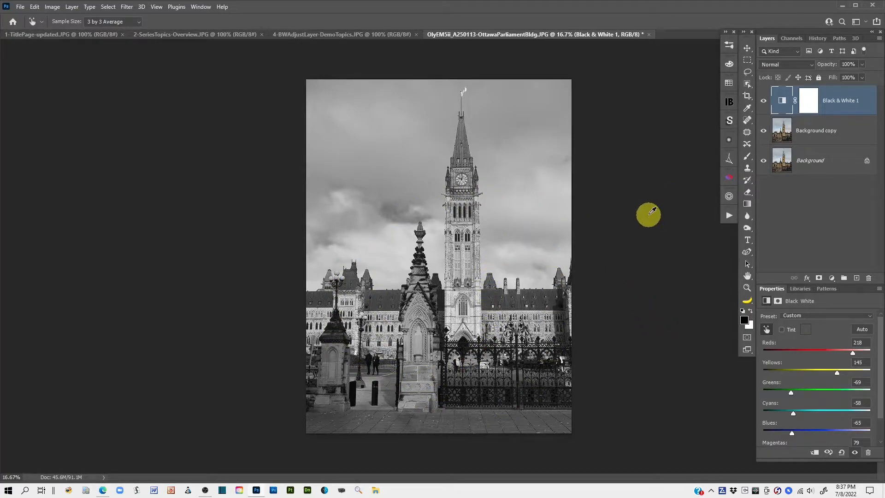
Step: Set the Black & White adjustment layer's blend mode to Luminosity and its opacity to 90%
{"action": "left_click", "coordinate": [783, 101]}
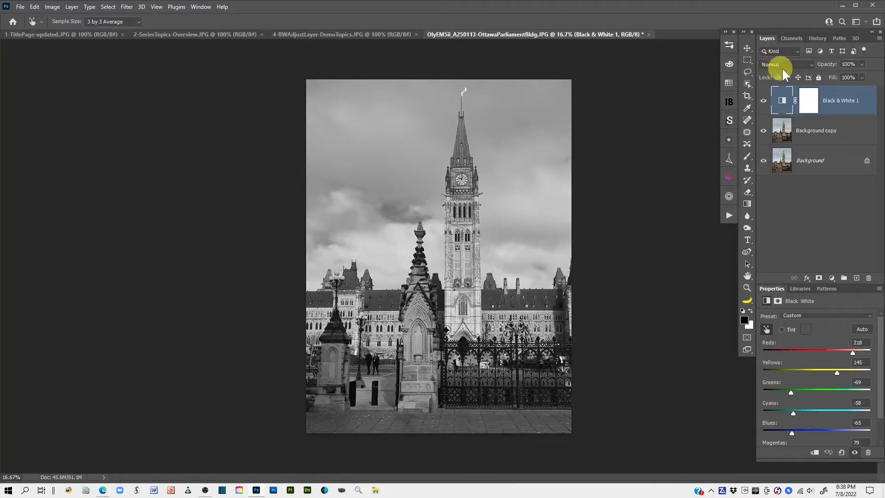
{"action": "left_click", "coordinate": [812, 64]}
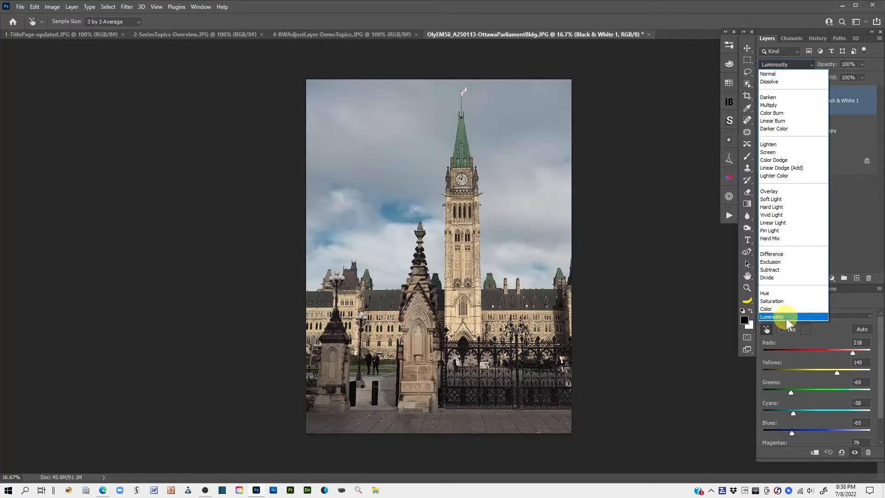
{"action": "left_click", "coordinate": [779, 317]}
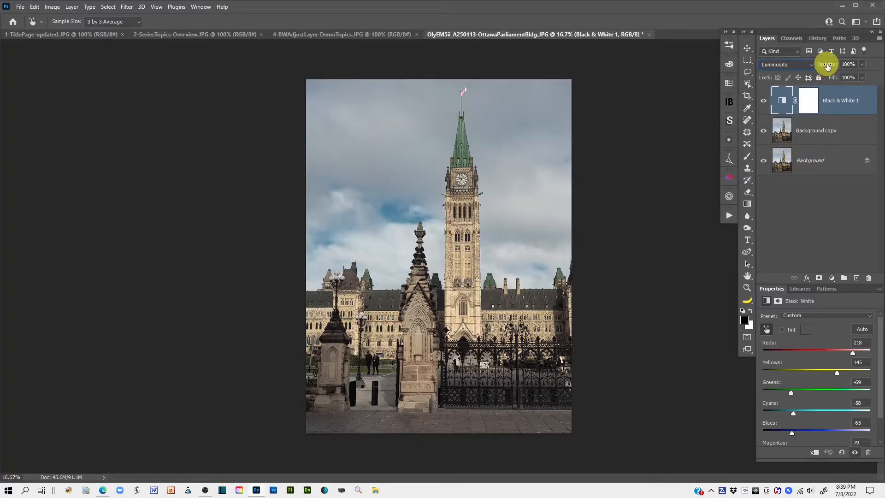
{"action": "mouse_move", "coordinate": [827, 66]}
{"action": "left_mouse_down"}
{"action": "mouse_move", "coordinate": [812, 68]}
{"action": "mouse_move", "coordinate": [822, 67]}
{"action": "left_mouse_up"}
Step: Compare the original Background image alone with the fully adjusted version
{"action": "left_click", "coordinate": [763, 160], "text": "alt"}
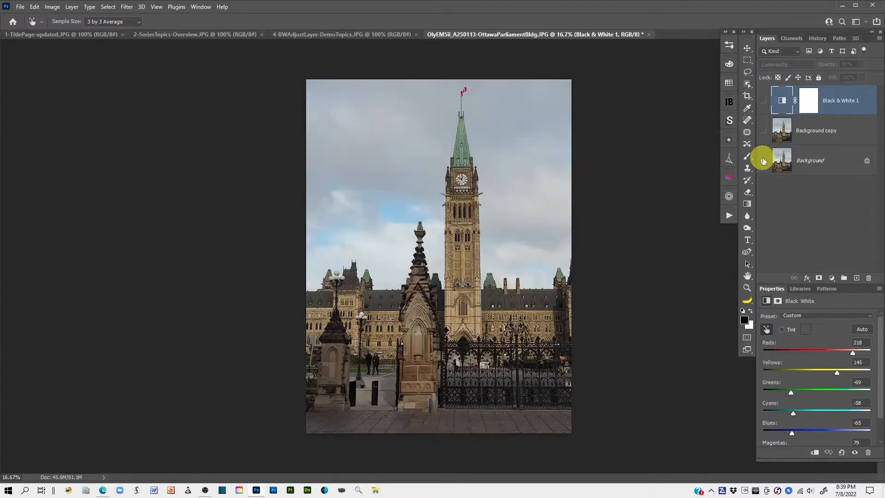
{"action": "left_click", "coordinate": [764, 161], "text": "alt"}
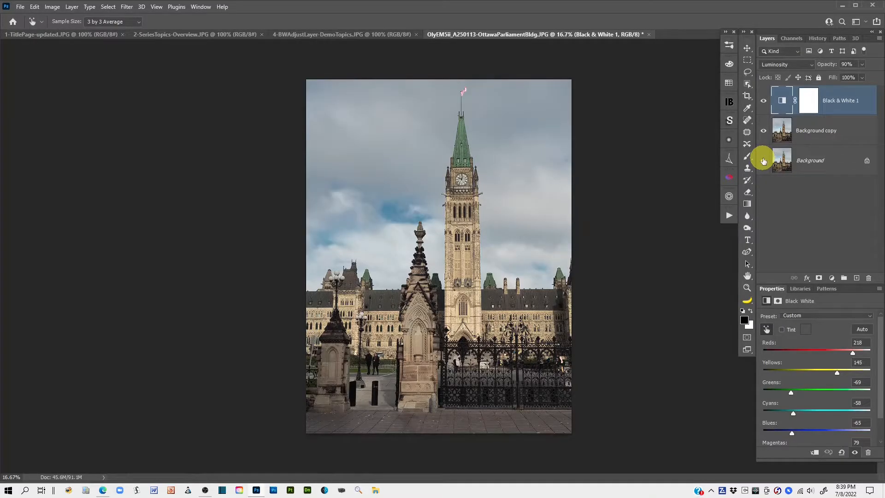
{"action": "left_click", "coordinate": [763, 161], "text": "alt"}
{"action": "left_click", "coordinate": [763, 161], "text": "alt"}
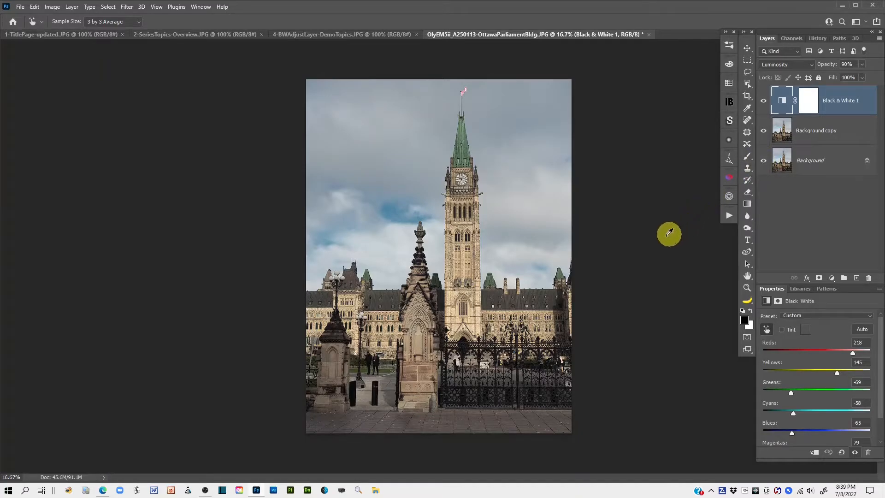
Step: Rename the Black & White adjustment layer as Slider Adjust
{"action": "double_click", "coordinate": [836, 104]}
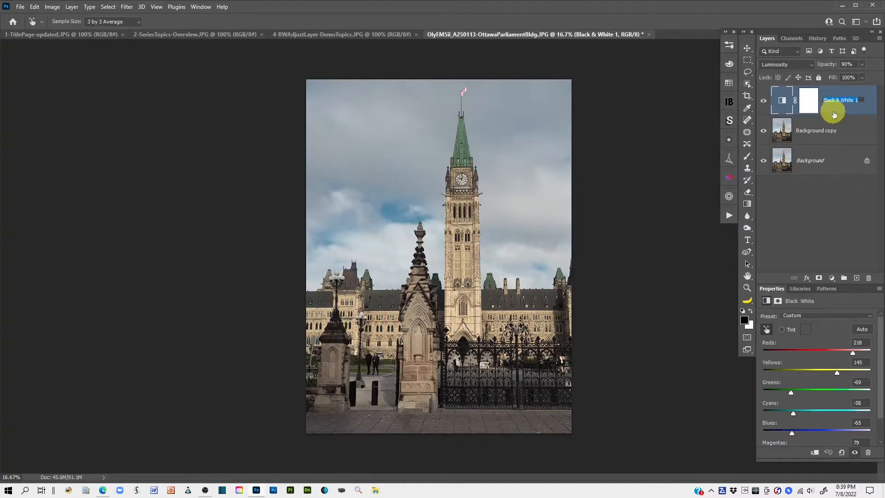
{"action": "type", "text": "B"}
{"action": "left_click", "coordinate": [872, 105]}
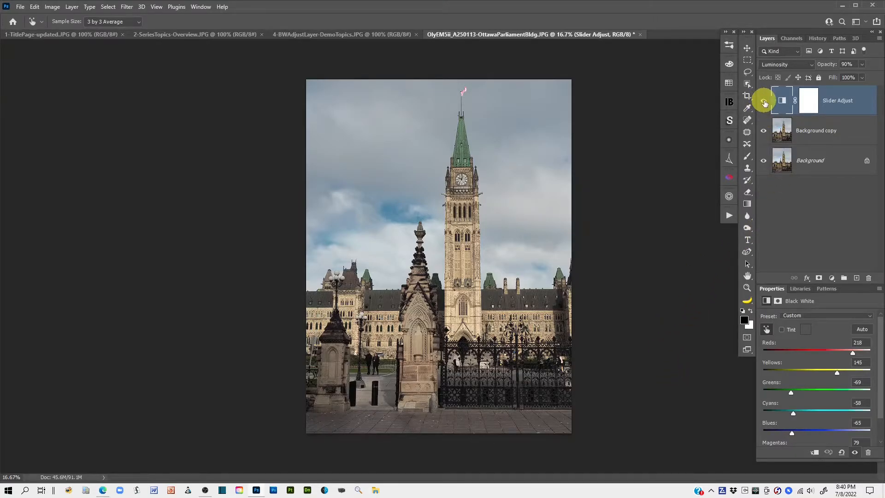
Step: Hide the Slider Adjust layer and make Background copy the active layer
{"action": "left_click", "coordinate": [764, 102]}
{"action": "left_click", "coordinate": [781, 131]}
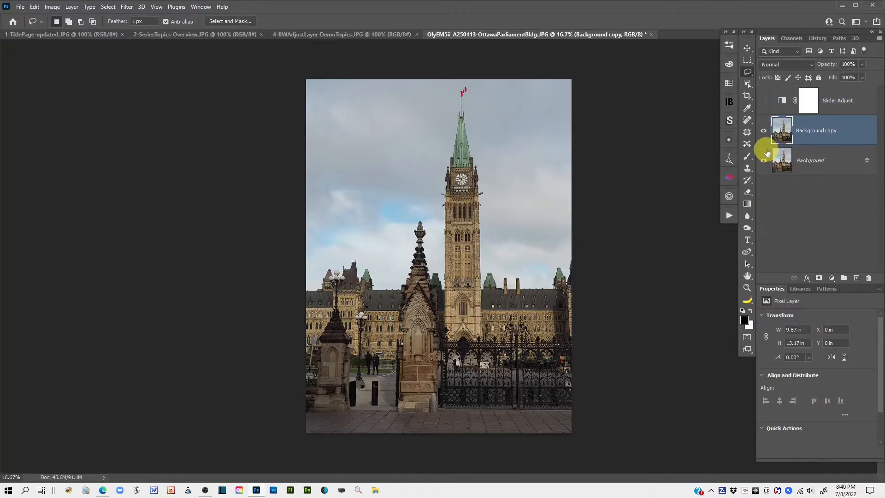
{"action": "left_click", "coordinate": [764, 131]}
{"action": "left_click", "coordinate": [765, 132]}
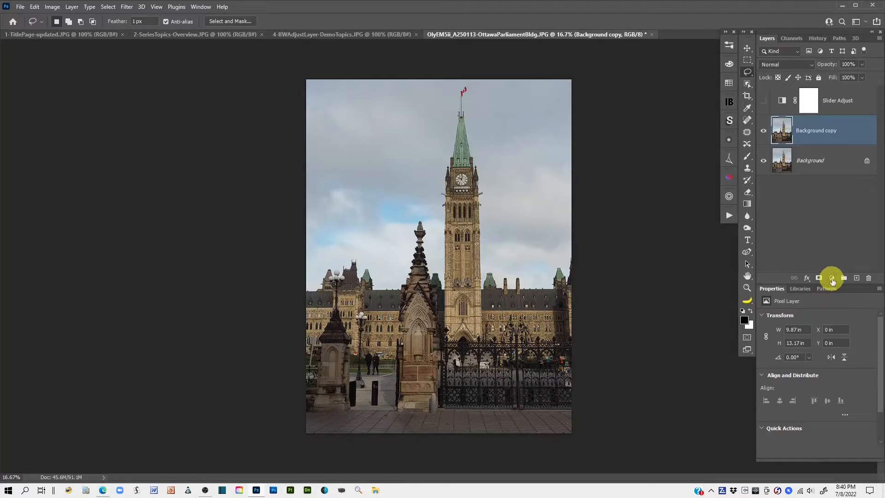
Step: Add a second Black & White adjustment layer, place it above Slider Adjust and make it active
{"action": "left_click", "coordinate": [832, 279]}
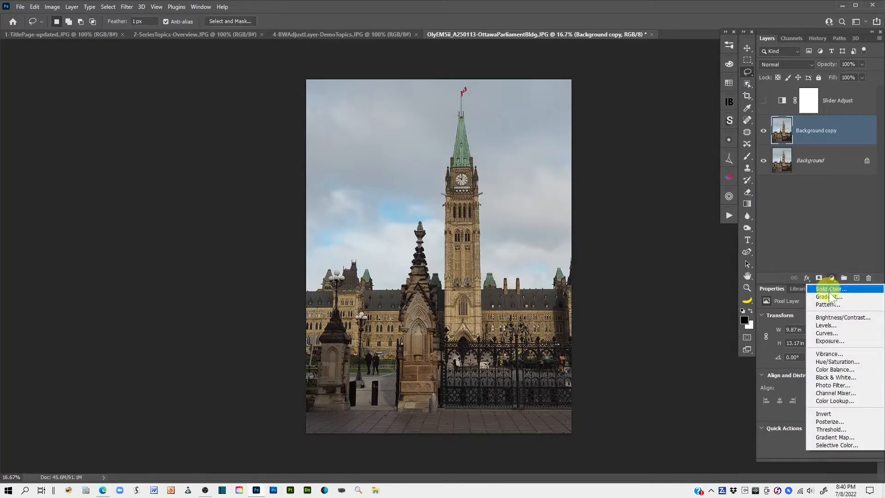
{"action": "left_click", "coordinate": [835, 378]}
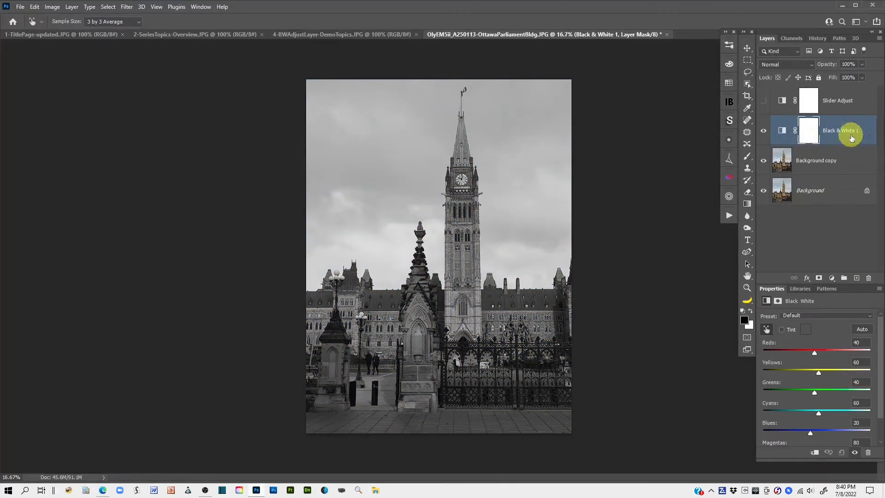
{"action": "mouse_move", "coordinate": [852, 139]}
{"action": "left_mouse_down"}
{"action": "mouse_move", "coordinate": [840, 76]}
{"action": "mouse_move", "coordinate": [823, 81]}
{"action": "mouse_move", "coordinate": [844, 93]}
{"action": "mouse_move", "coordinate": [838, 141]}
{"action": "left_mouse_up"}
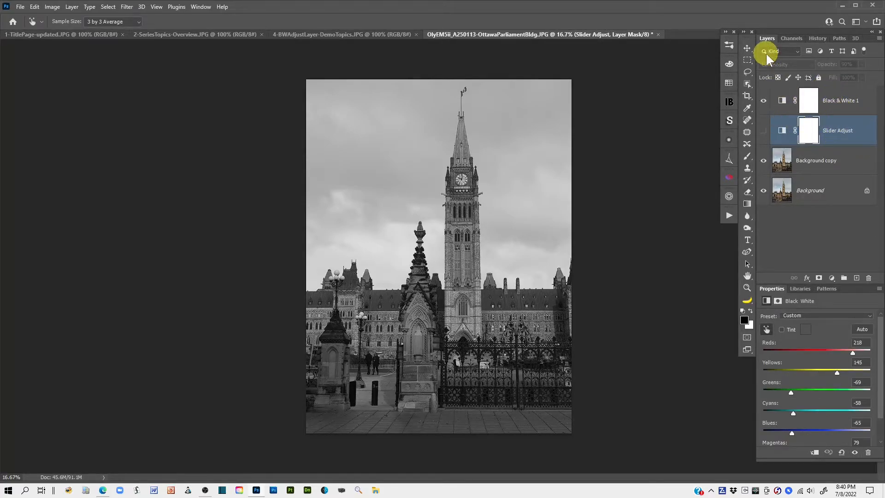
{"action": "left_click", "coordinate": [781, 101]}
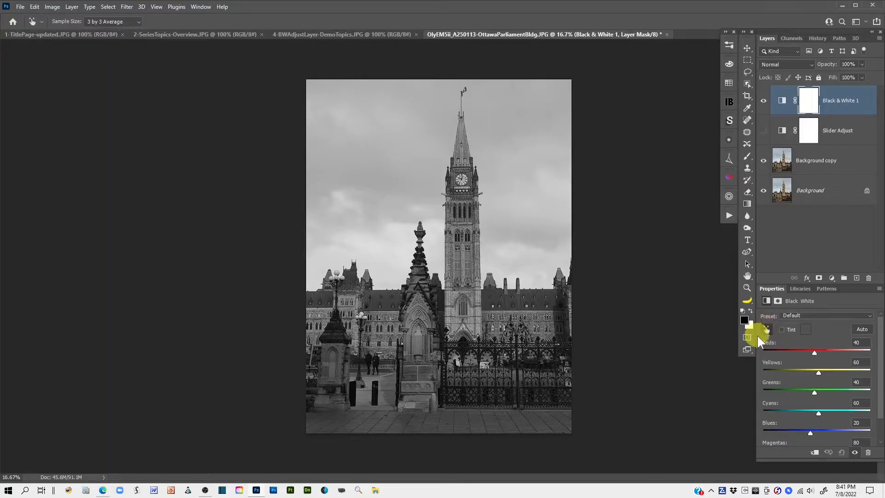
Step: Check whether Auto-Select Targeted Adjustment Tool is enabled for the new Black & White adjustment
{"action": "left_click", "coordinate": [769, 329]}
{"action": "left_click", "coordinate": [879, 289]}
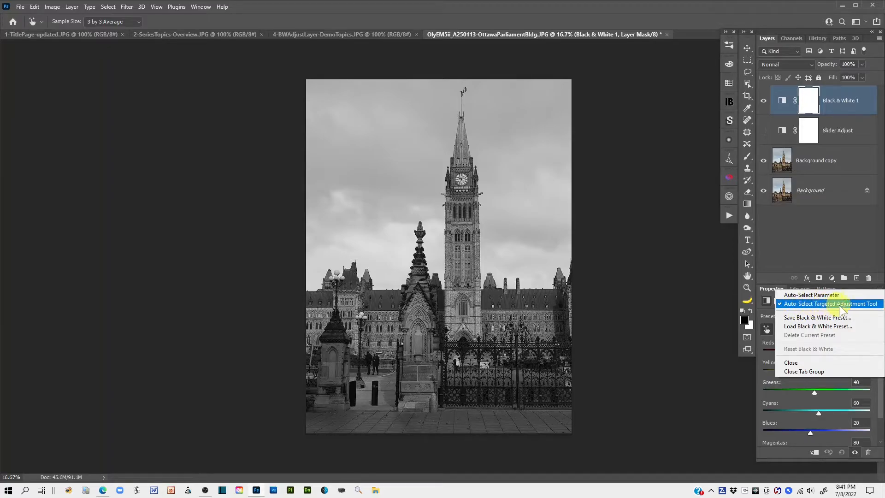
{"action": "left_click", "coordinate": [701, 311]}
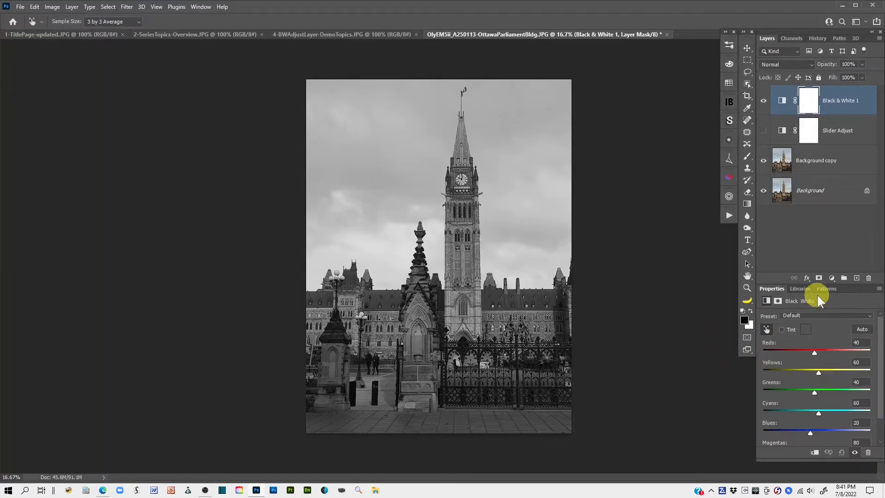
Step: Lighten the clock tower's stone to Yellows 192 and darken its green spire to Greens -24 with the targeted adjustment tool
{"action": "left_click", "coordinate": [766, 330]}
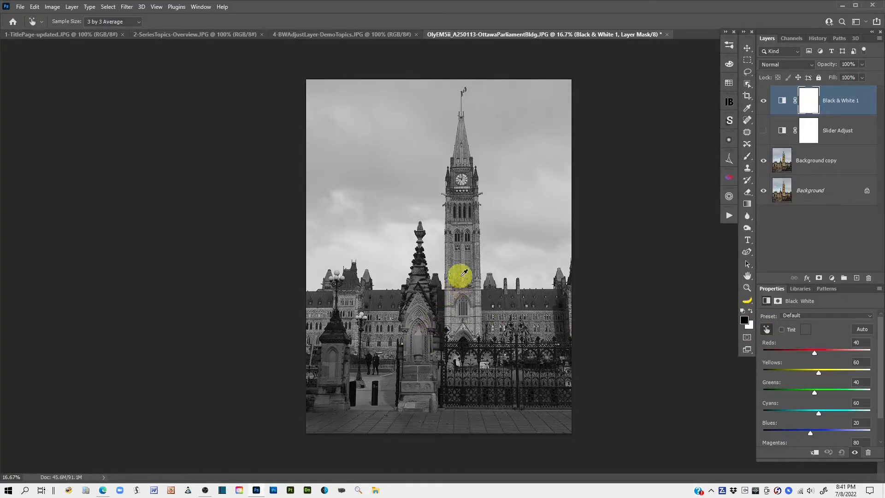
{"action": "left_click", "coordinate": [458, 261]}
{"action": "left_click_drag", "start_coordinate": [458, 263], "coordinate": [519, 264]}
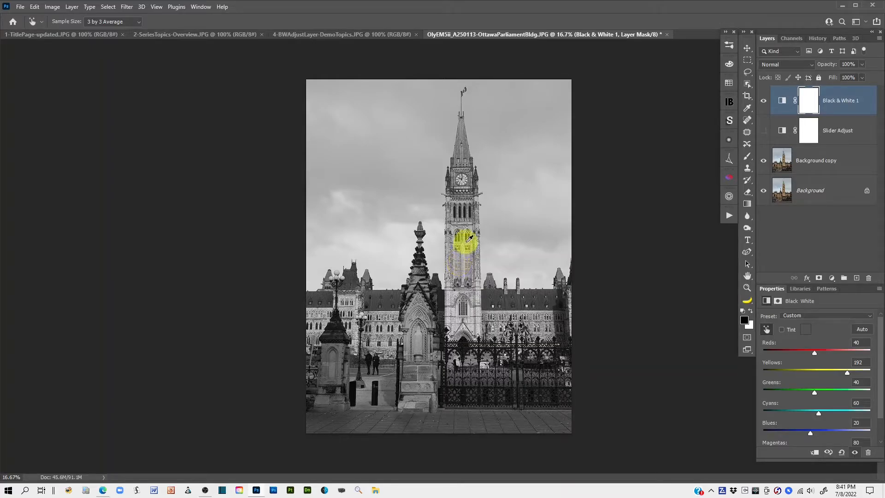
{"action": "left_click", "coordinate": [460, 138]}
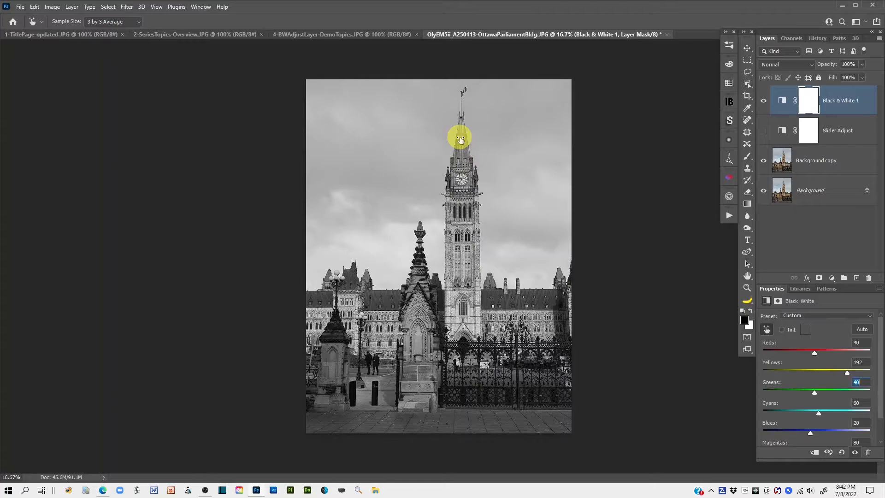
{"action": "left_click_drag", "start_coordinate": [461, 139], "coordinate": [431, 142]}
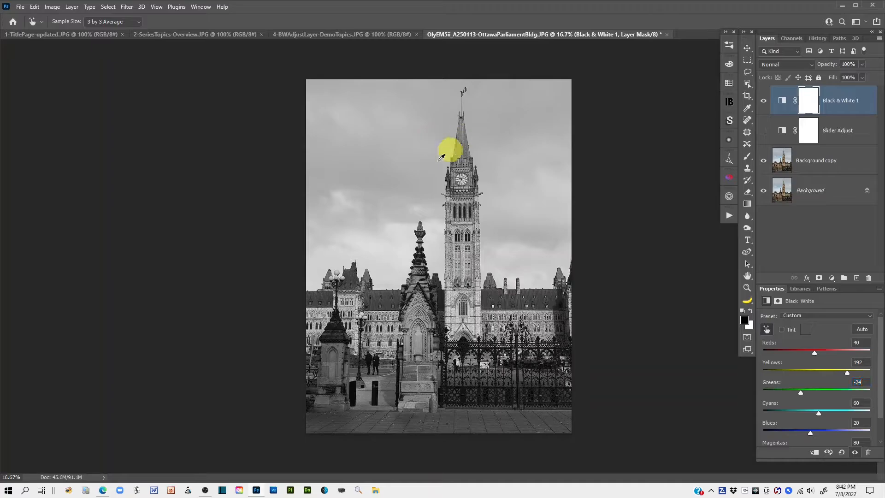
Step: Lighten the stone pillar beside the gate to Reds 113, and darken the foreground pavement to Reds 41, using targeted adjustments
{"action": "left_click", "coordinate": [334, 338]}
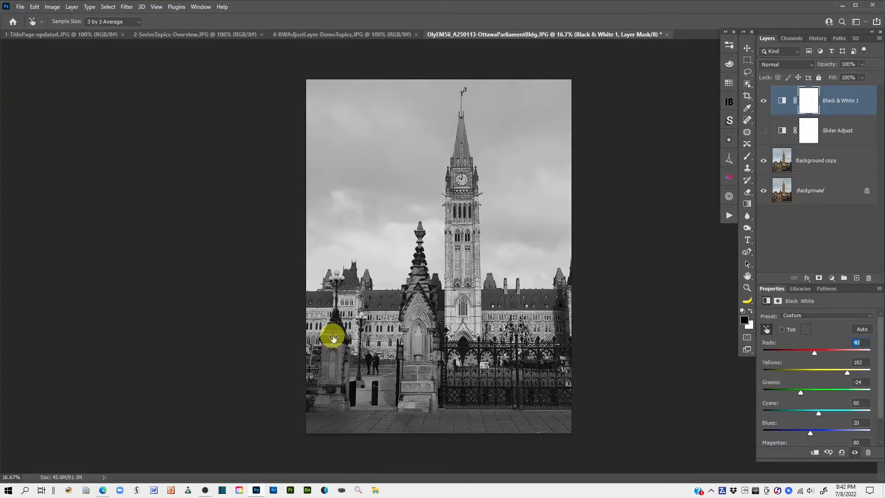
{"action": "left_click_drag", "start_coordinate": [334, 338], "coordinate": [365, 335]}
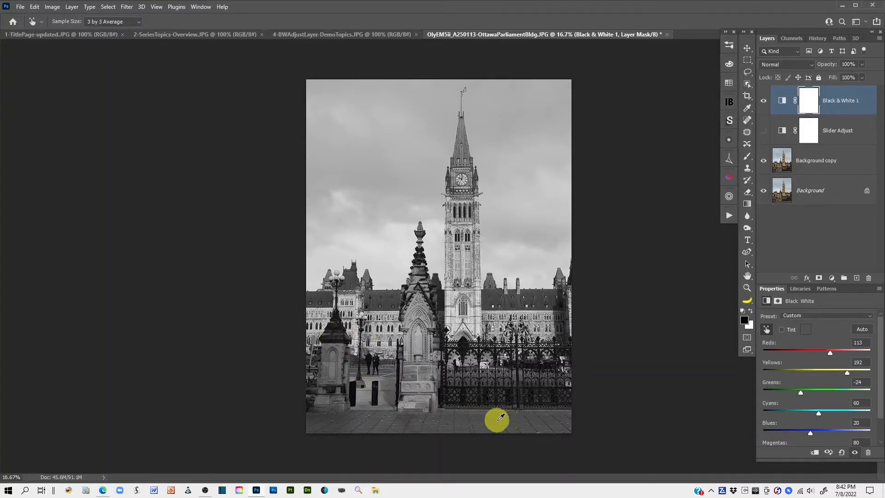
{"action": "left_click_drag", "start_coordinate": [500, 417], "coordinate": [461, 418]}
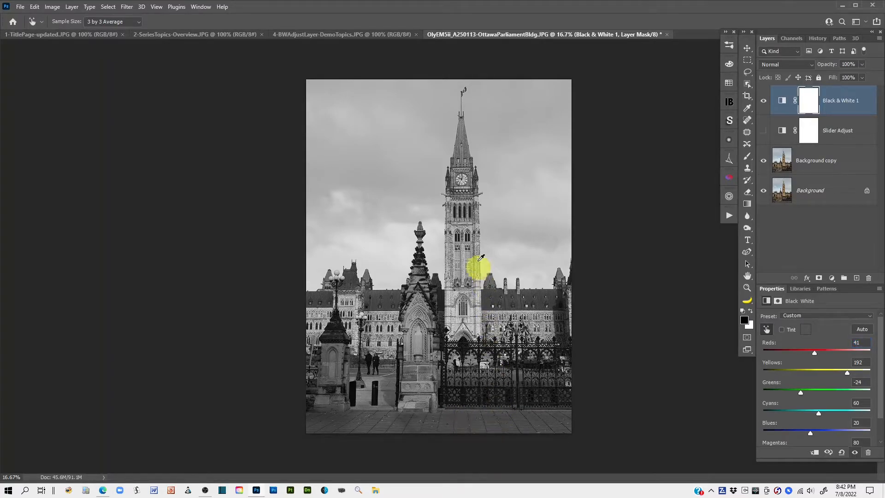
Step: Refine the building's stone tones to Yellows 220 and darken the green spire to Greens -82 using targeted adjustments
{"action": "left_click_drag", "start_coordinate": [461, 259], "coordinate": [473, 270]}
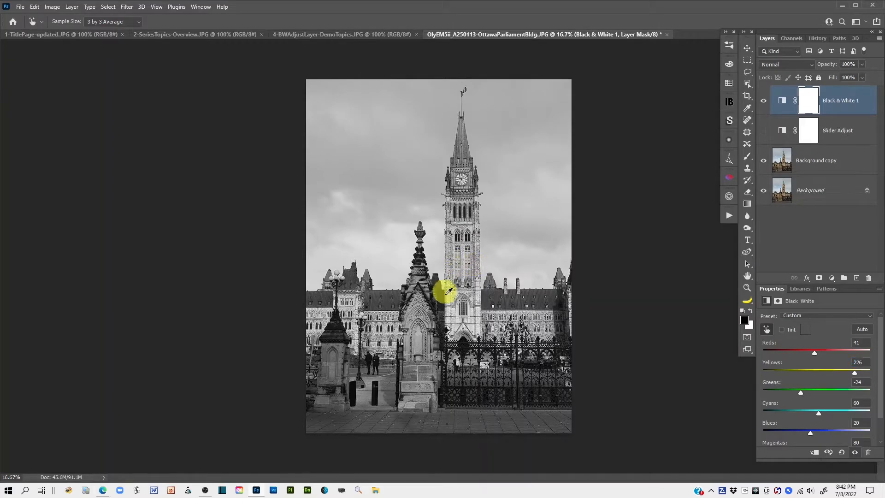
{"action": "left_click_drag", "start_coordinate": [535, 295], "coordinate": [529, 298]}
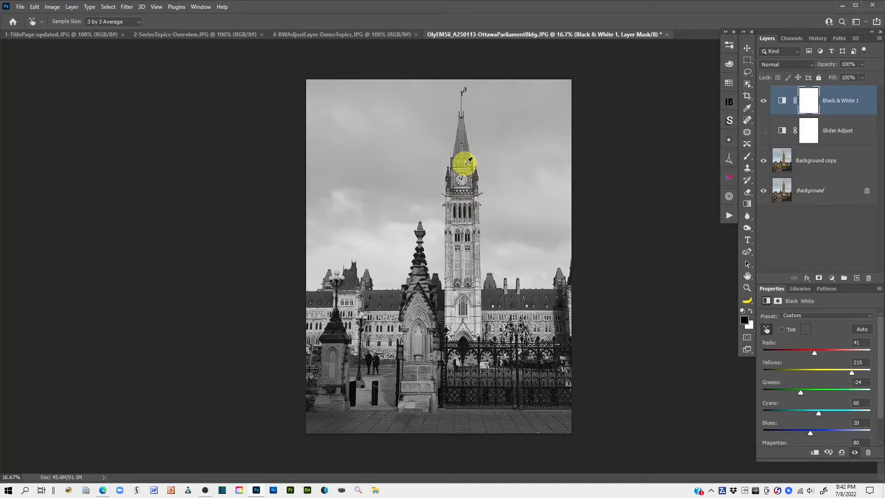
{"action": "left_click_drag", "start_coordinate": [463, 136], "coordinate": [434, 143]}
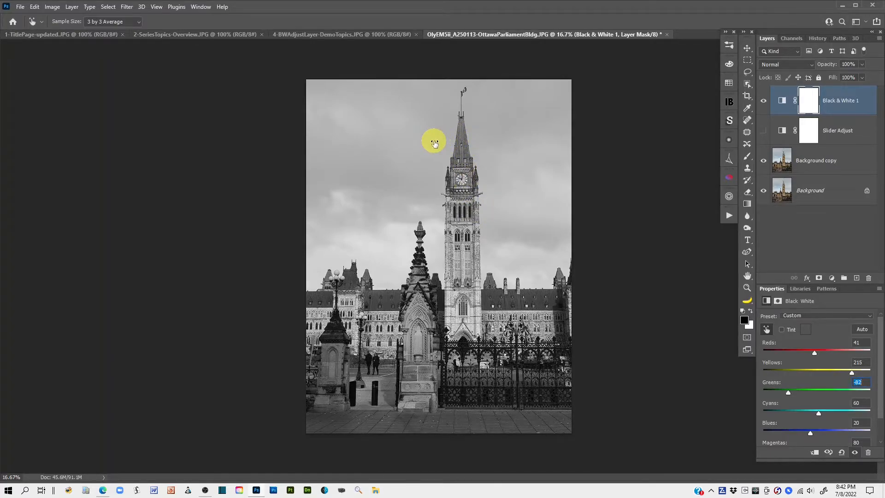
{"action": "left_click", "coordinate": [458, 181]}
{"action": "left_click_drag", "start_coordinate": [459, 180], "coordinate": [461, 179]}
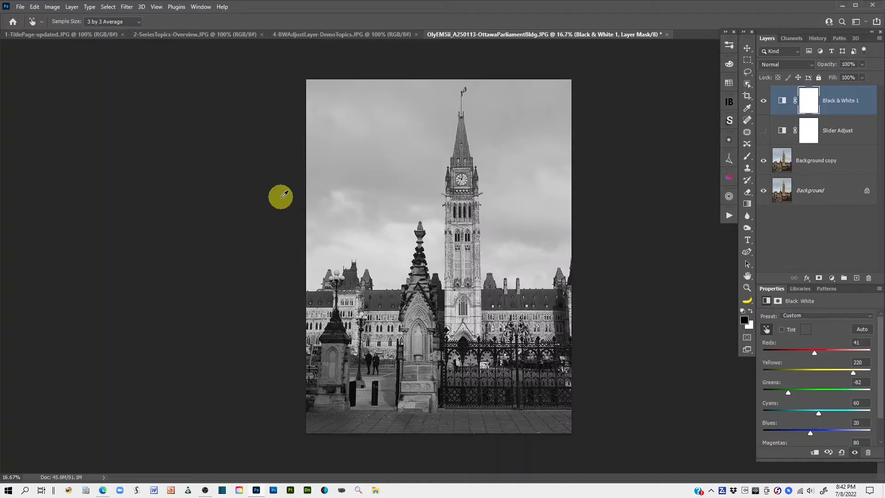
Step: Darken the sky with targeted adjustments to Blues -26 and Cyans 27
{"action": "left_click_drag", "start_coordinate": [408, 177], "coordinate": [386, 178]}
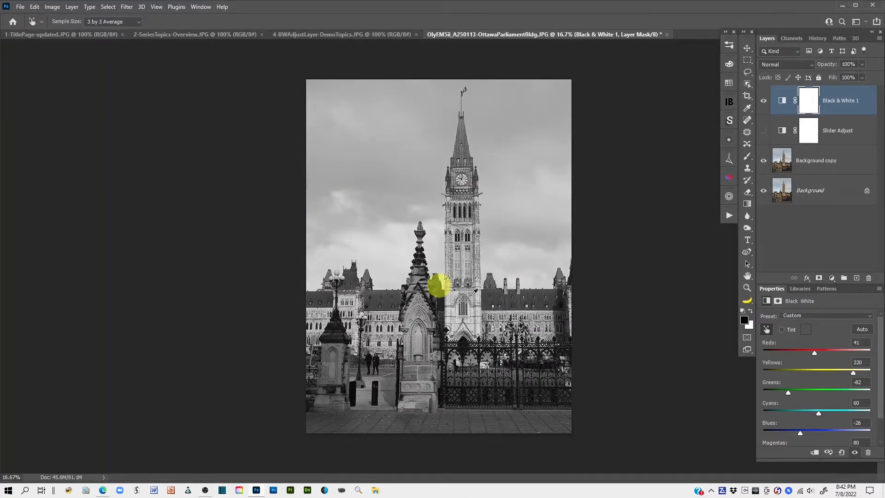
{"action": "left_click", "coordinate": [402, 231]}
{"action": "left_click_drag", "start_coordinate": [403, 230], "coordinate": [389, 231]}
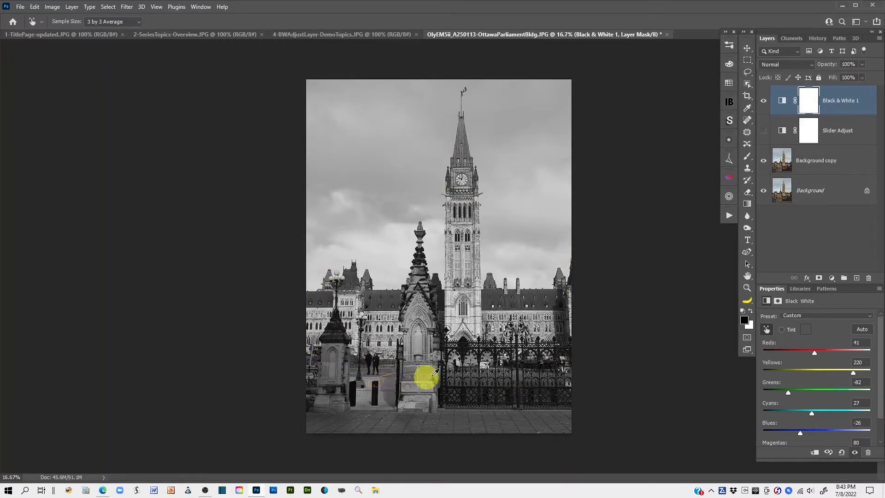
Step: Set the Black & White 1 adjustment layer's blend mode to Luminosity
{"action": "left_click", "coordinate": [782, 101]}
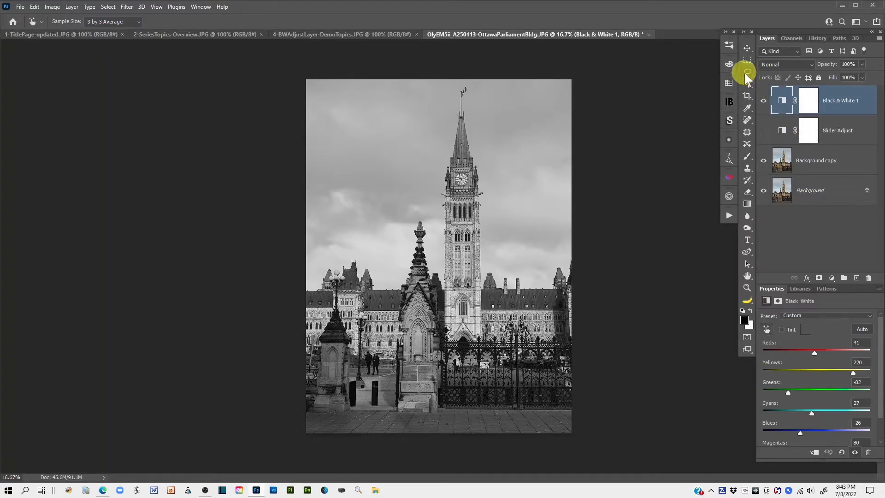
{"action": "left_click", "coordinate": [748, 74]}
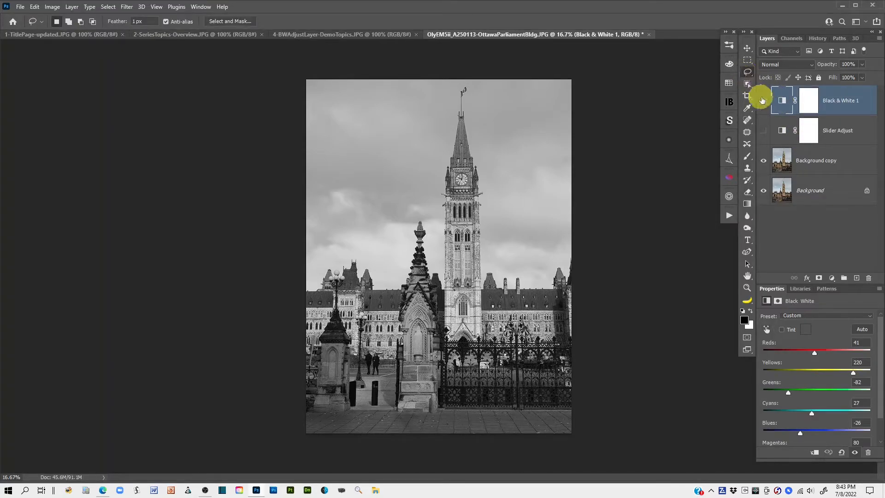
{"action": "left_click", "coordinate": [810, 64]}
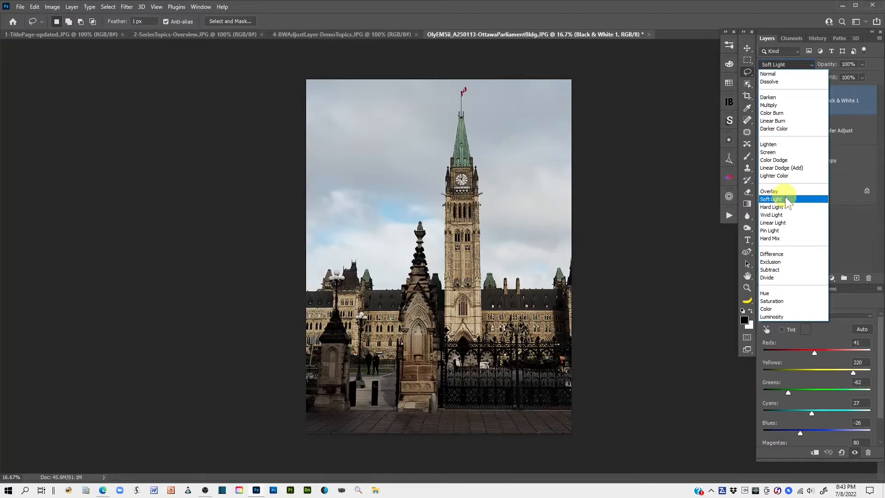
{"action": "left_click", "coordinate": [771, 317]}
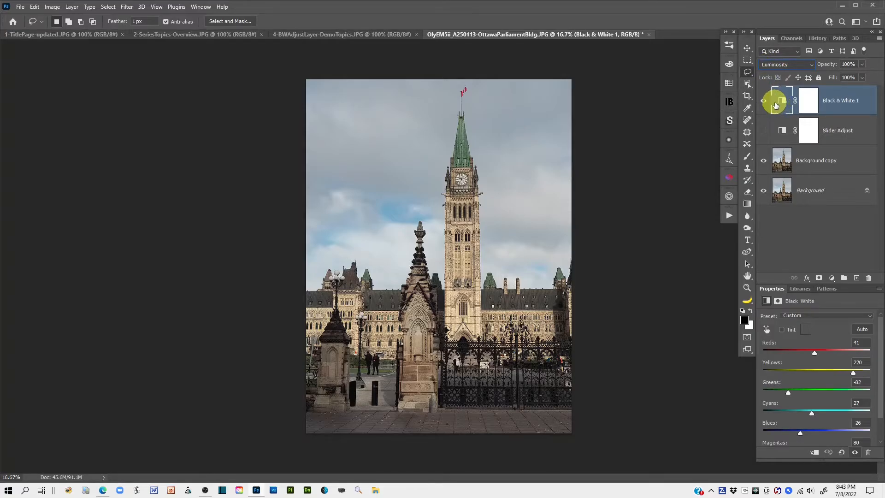
Step: Rename the Black & White 1 layer as Targetd Adjst Tool
{"action": "double_click", "coordinate": [832, 100]}
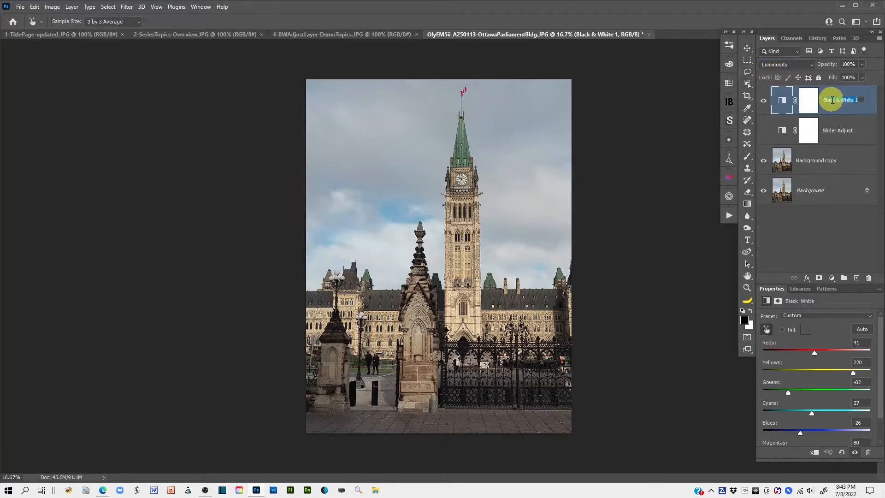
{"action": "type", "text": "Targetd Adju"}
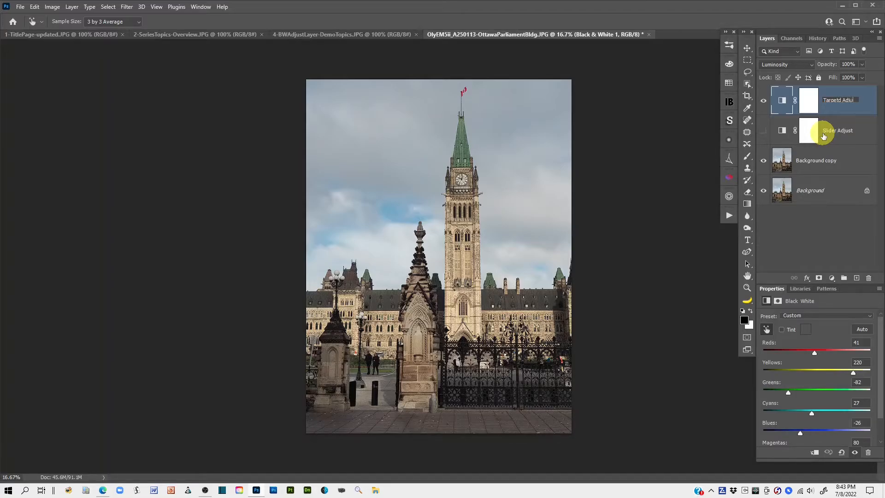
{"action": "type", "text": "ool"}
{"action": "left_click", "coordinate": [851, 111]}
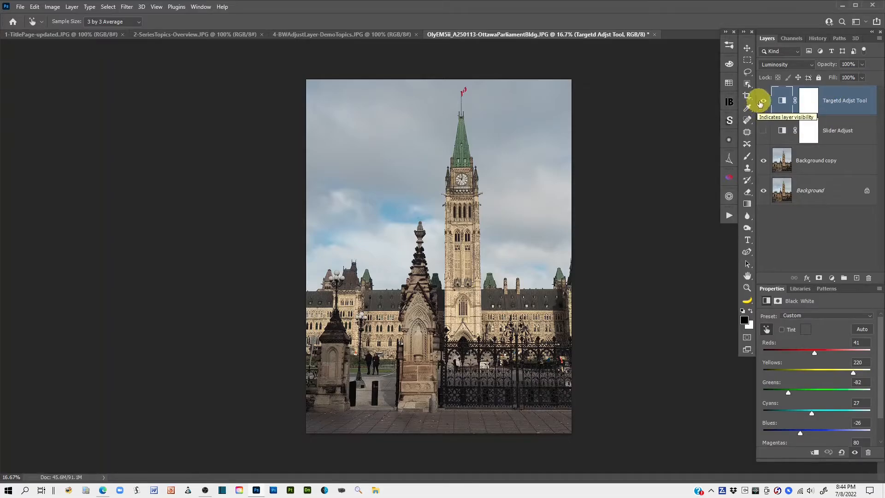
Step: Hide the Targetd Adjst Tool layer and add a new Black & White adjustment layer above Background copy
{"action": "left_click", "coordinate": [763, 101]}
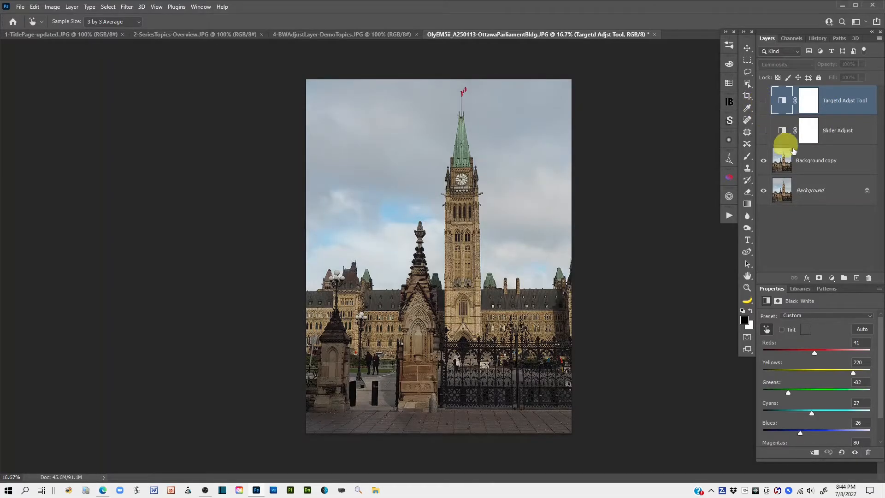
{"action": "left_click", "coordinate": [827, 159]}
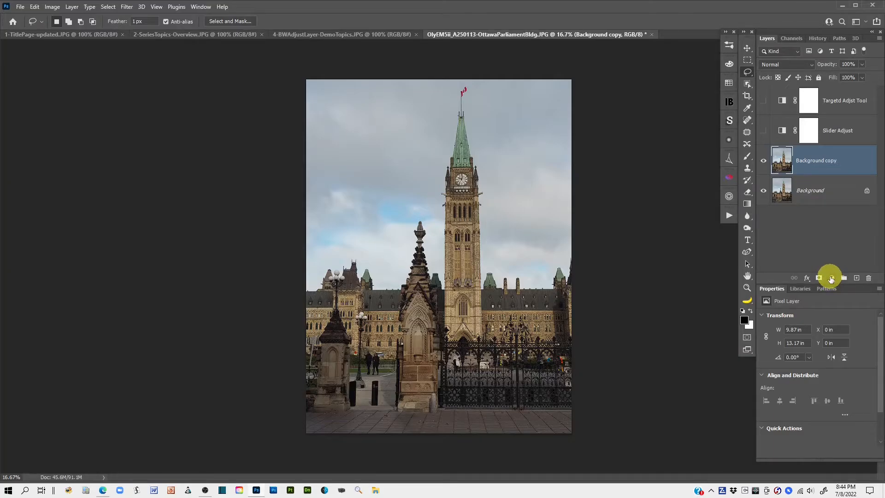
{"action": "left_click", "coordinate": [832, 278]}
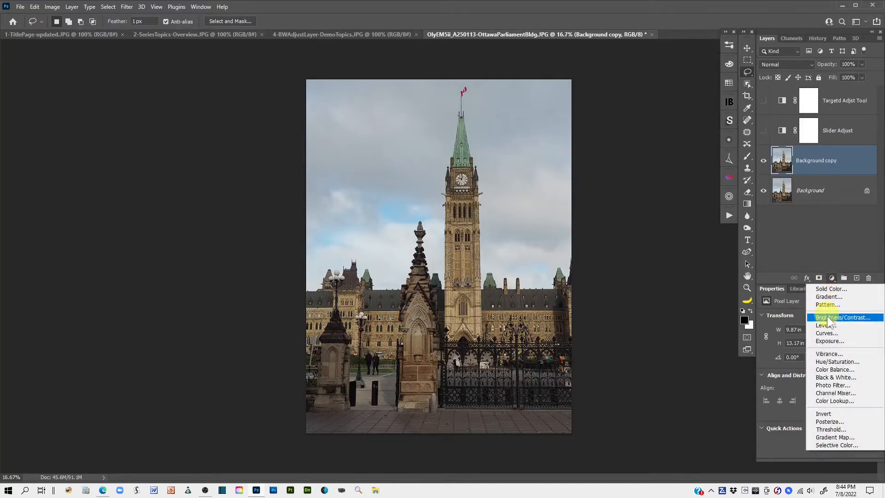
{"action": "left_click", "coordinate": [853, 377]}
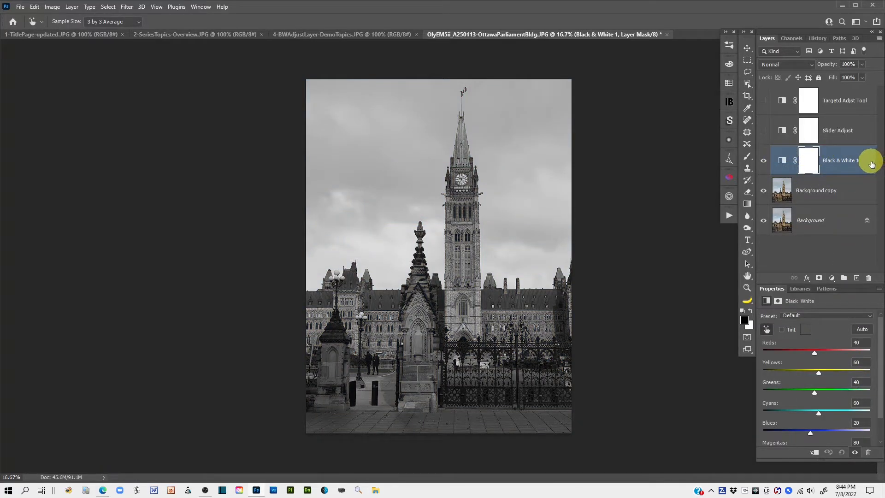
Step: Place the new Black & White adjustment layer above Targetd Adjst Tool and make its adjustment active instead of its mask
{"action": "left_click_drag", "start_coordinate": [783, 165], "coordinate": [783, 88]}
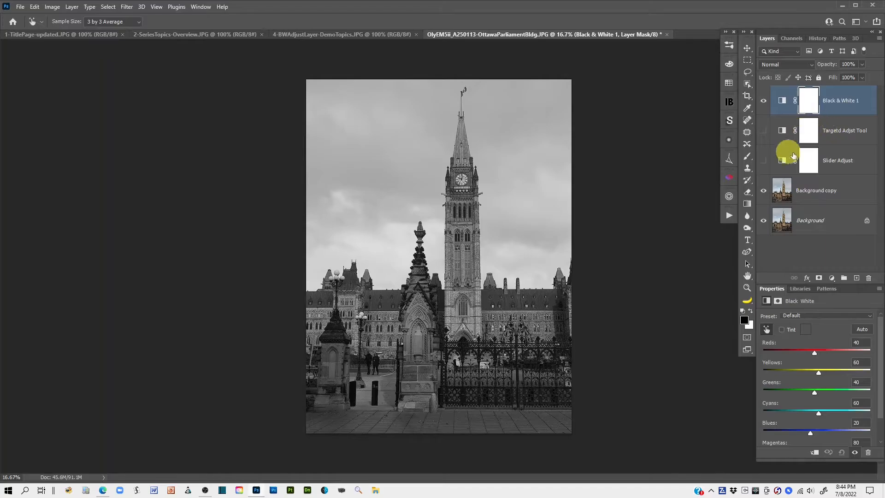
{"action": "left_click", "coordinate": [764, 134]}
{"action": "left_click", "coordinate": [783, 102]}
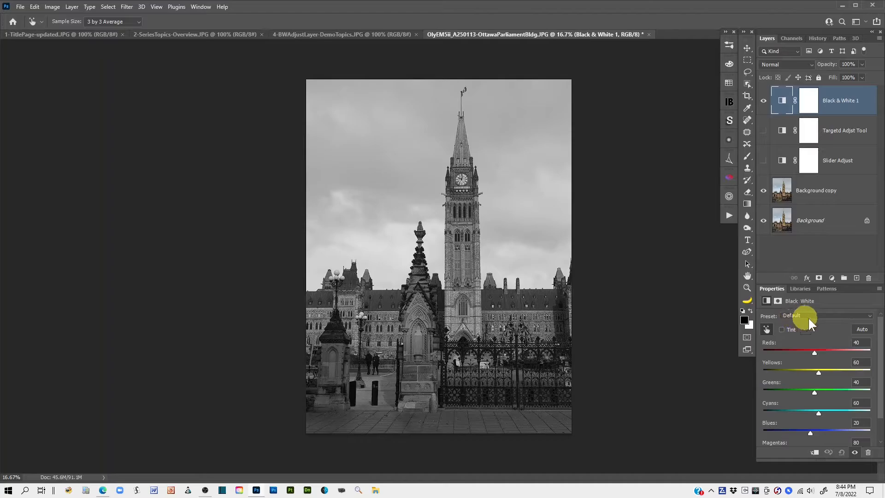
Step: Try the Blue Filter, Darker and Green Filter presets on the new Black & White adjustment
{"action": "left_click", "coordinate": [870, 318]}
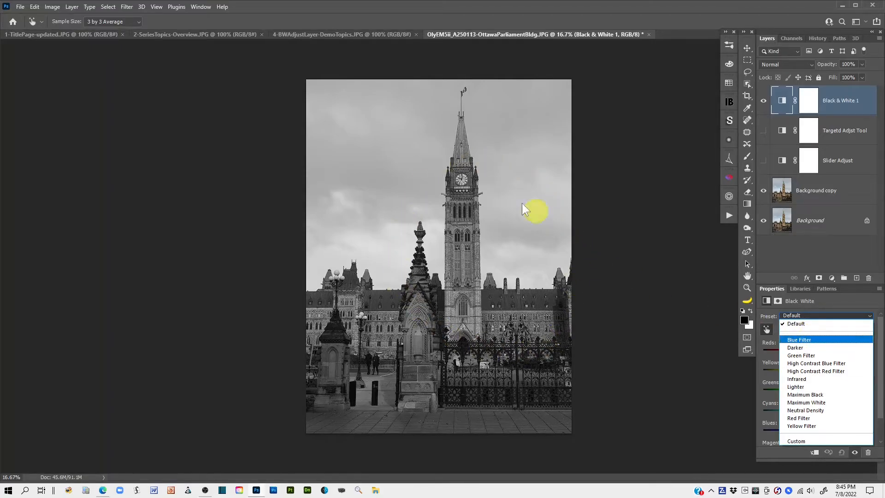
{"action": "left_click", "coordinate": [792, 341]}
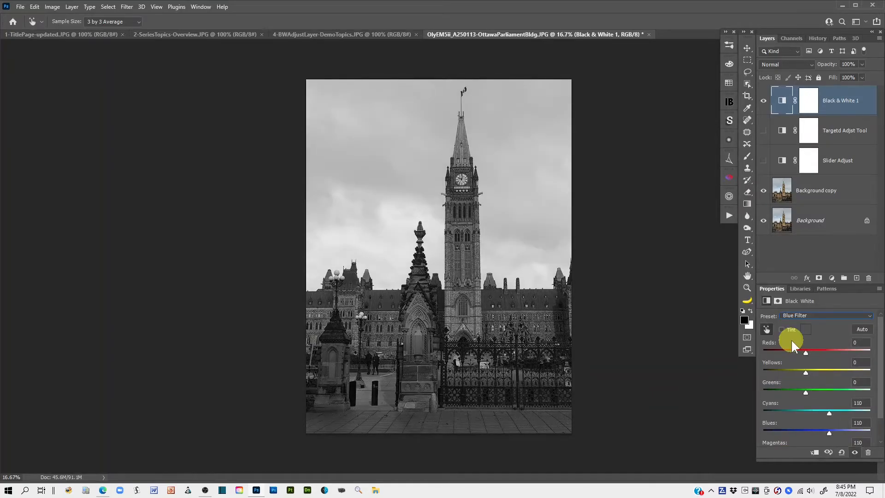
{"action": "left_click", "coordinate": [868, 319]}
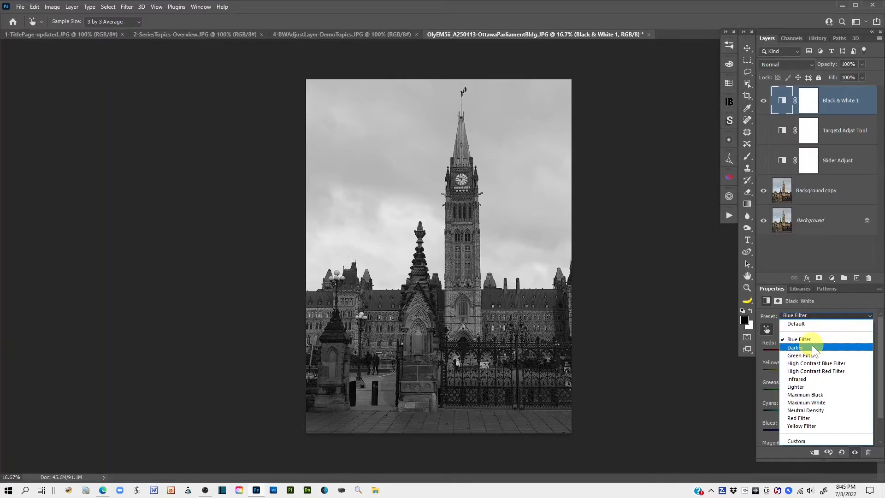
{"action": "left_click", "coordinate": [812, 348]}
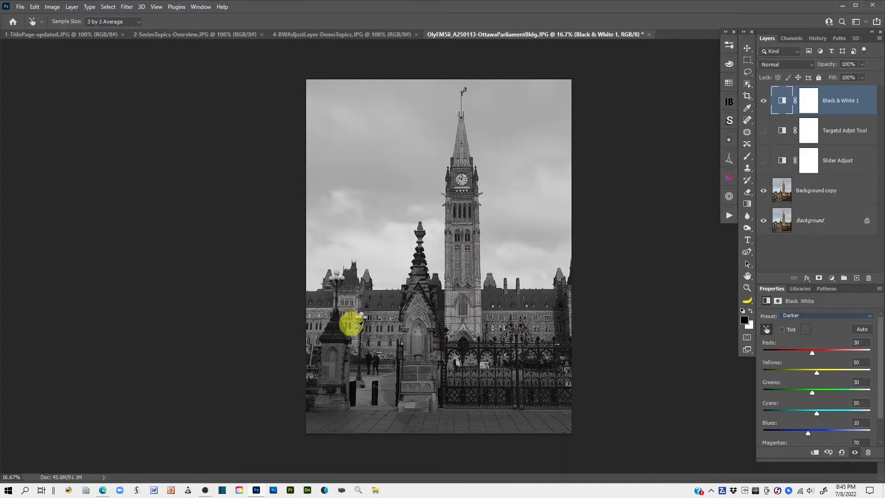
{"action": "left_click", "coordinate": [871, 318]}
{"action": "left_click", "coordinate": [811, 357]}
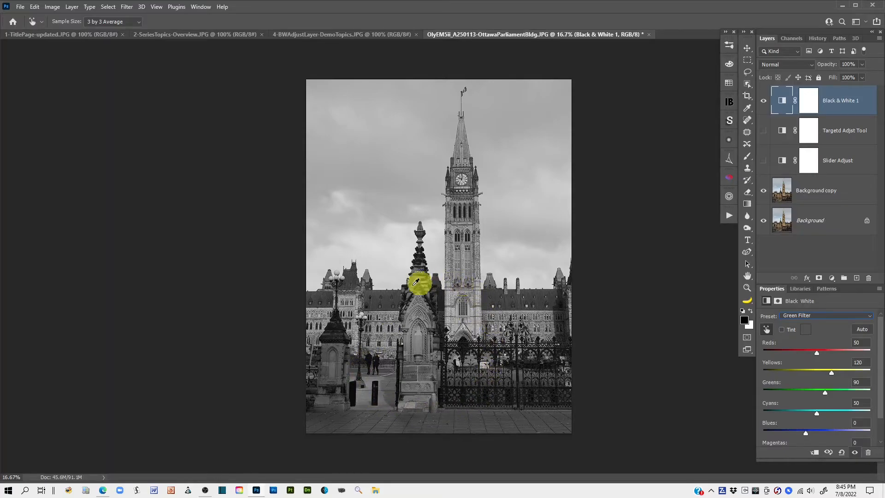
Step: Try the High Contrast Blue Filter and High Contrast Red Filter presets, and apply the Infrared preset to the Black & White adjustment
{"action": "left_click", "coordinate": [870, 317]}
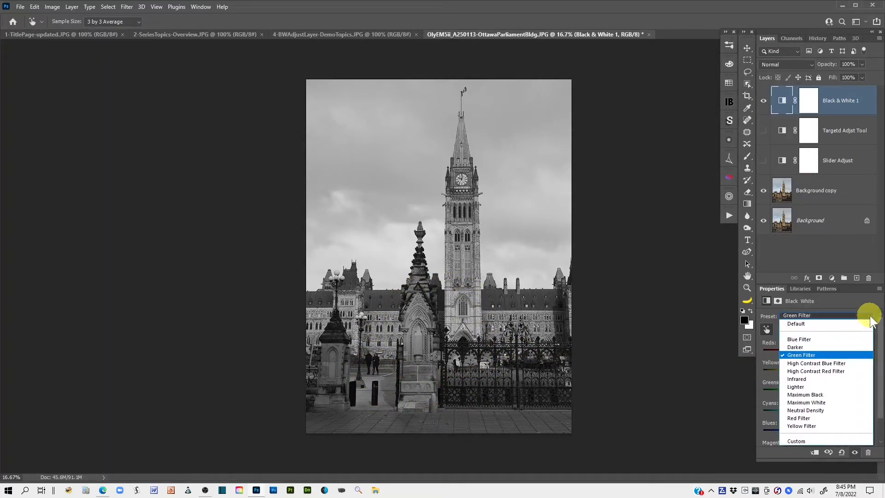
{"action": "left_click", "coordinate": [829, 363]}
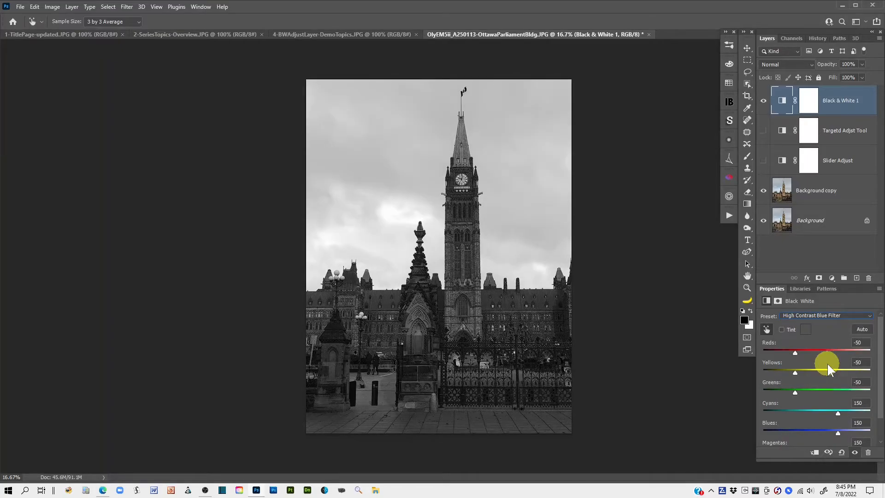
{"action": "left_click", "coordinate": [867, 319]}
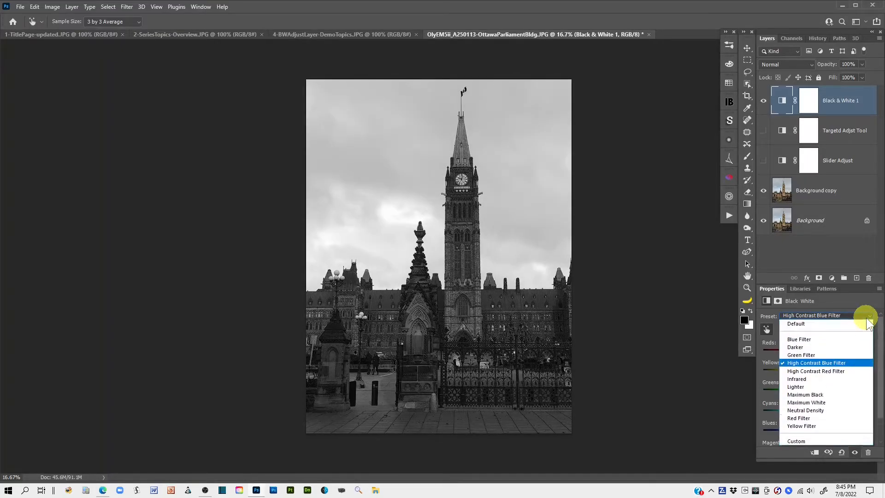
{"action": "left_click", "coordinate": [835, 370]}
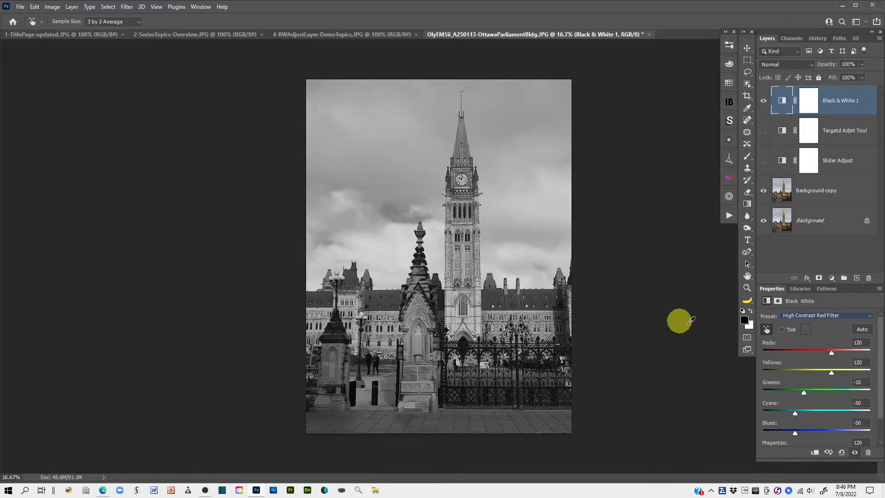
{"action": "left_click", "coordinate": [867, 316]}
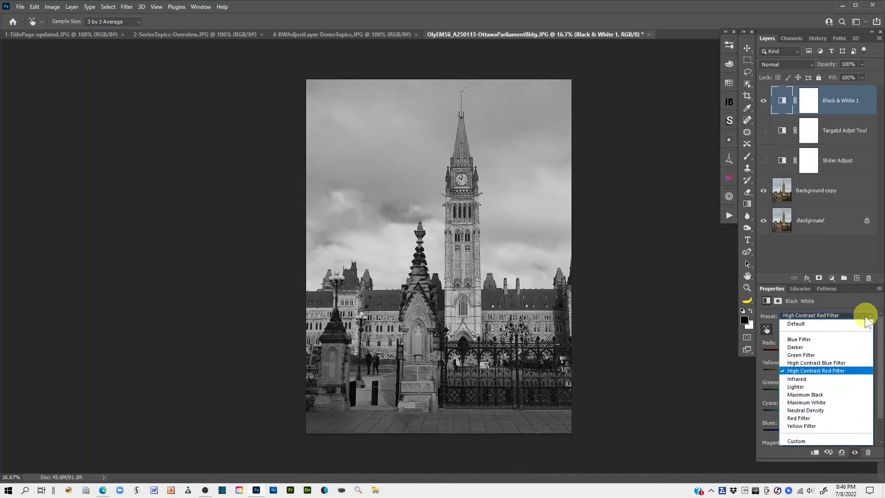
{"action": "left_click", "coordinate": [811, 379]}
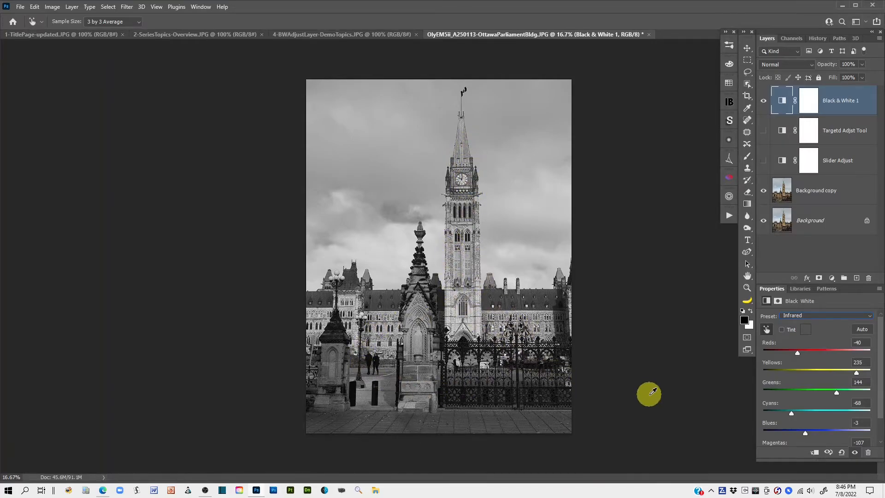
Step: Try the Lighter, Maximum Black and Maximum White presets on the Black & White 1 adjustment
{"action": "left_click", "coordinate": [864, 316]}
{"action": "left_click", "coordinate": [817, 387]}
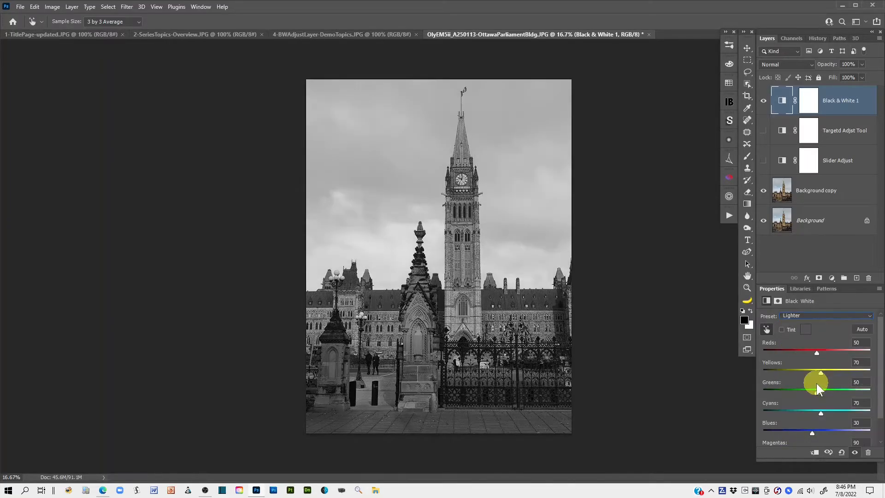
{"action": "left_click", "coordinate": [867, 315]}
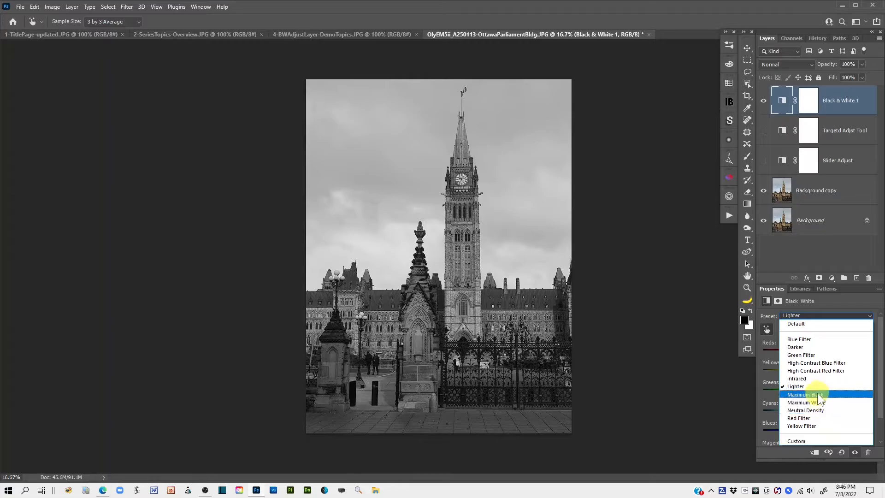
{"action": "left_click", "coordinate": [811, 395]}
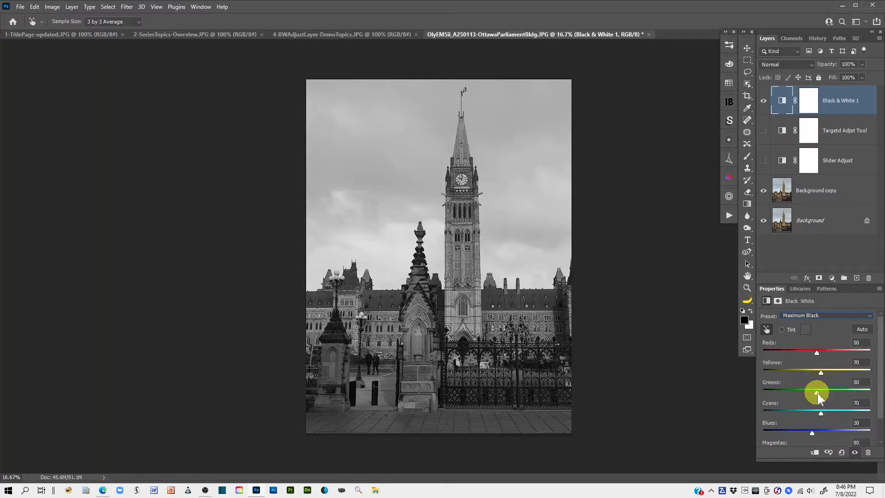
{"action": "left_click", "coordinate": [867, 317]}
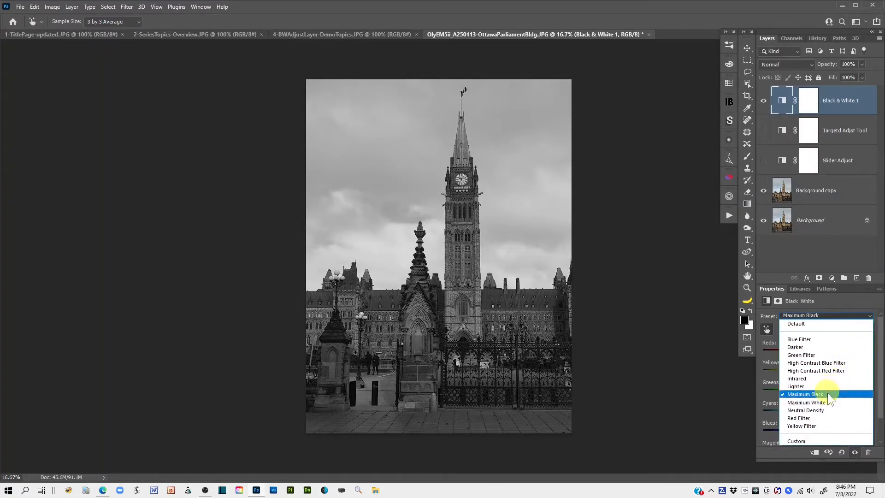
{"action": "left_click", "coordinate": [823, 408]}
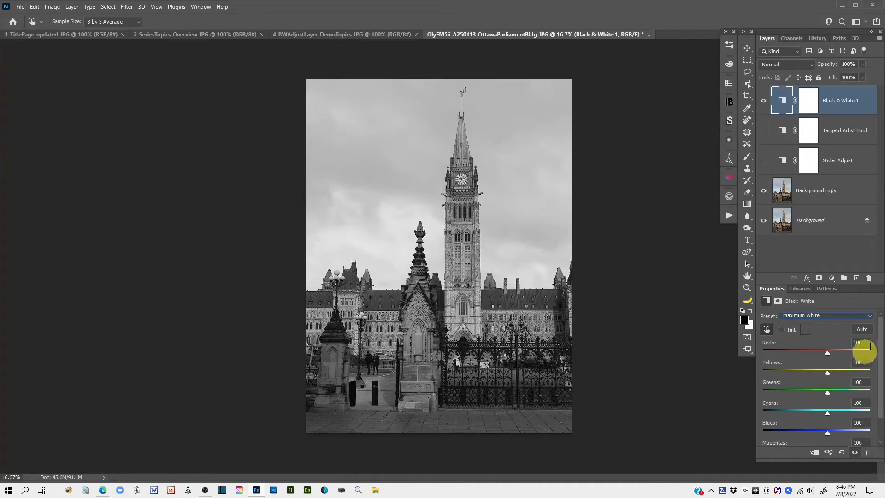
Step: Try the Neutral Density, Red Filter and Yellow Filter presets on the Black & White 1 adjustment
{"action": "left_click", "coordinate": [870, 318]}
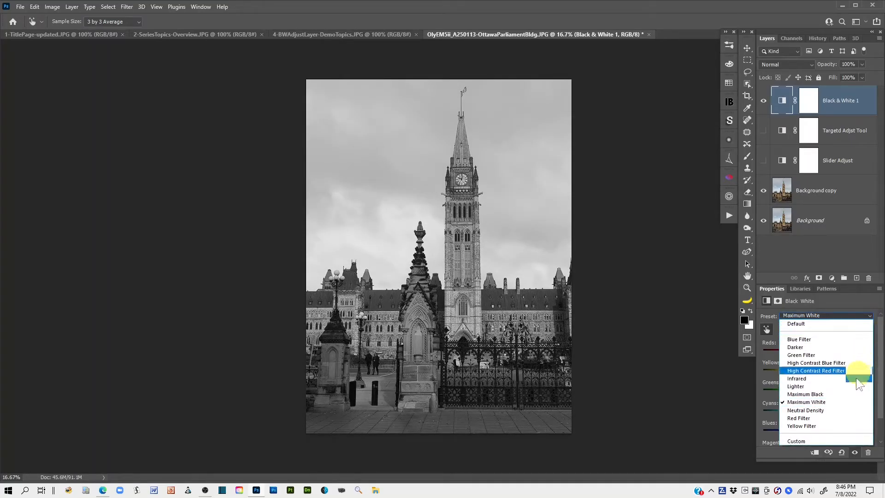
{"action": "left_click", "coordinate": [823, 411]}
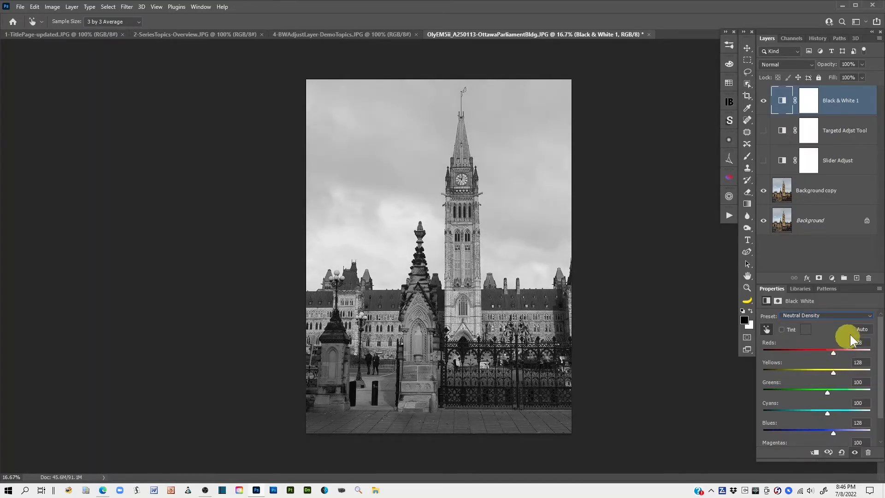
{"action": "left_click", "coordinate": [870, 319]}
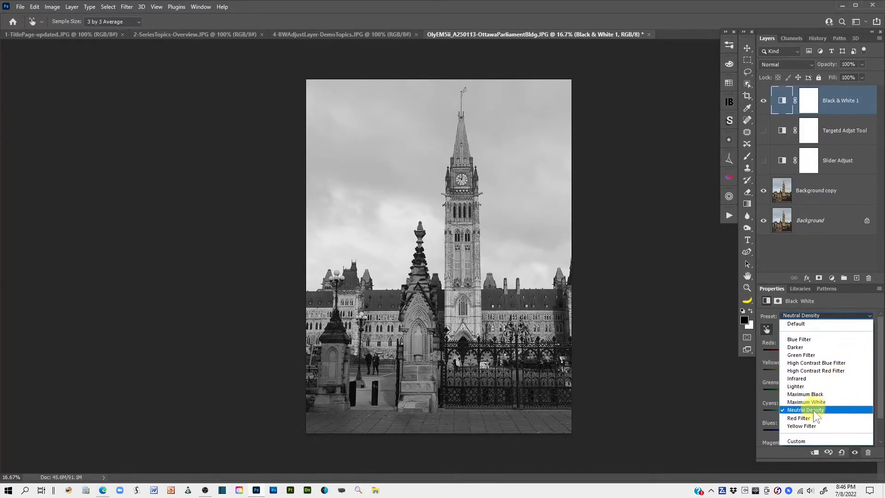
{"action": "left_click", "coordinate": [806, 416]}
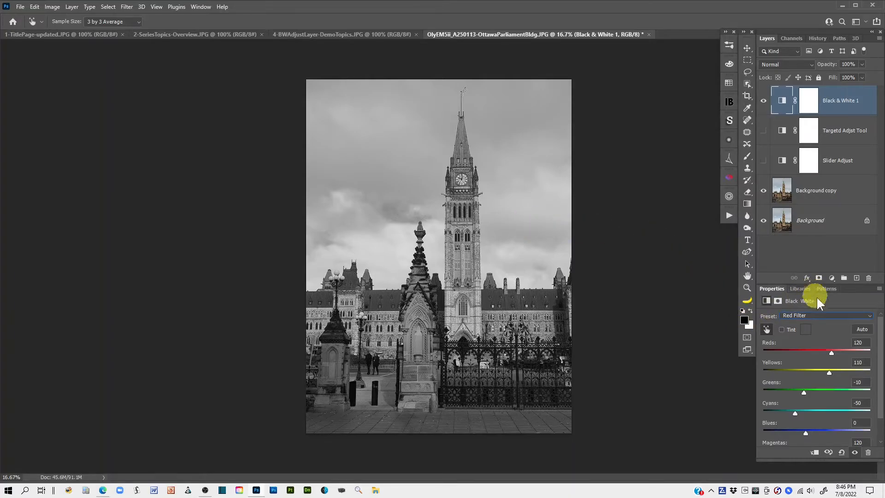
{"action": "left_click", "coordinate": [870, 320]}
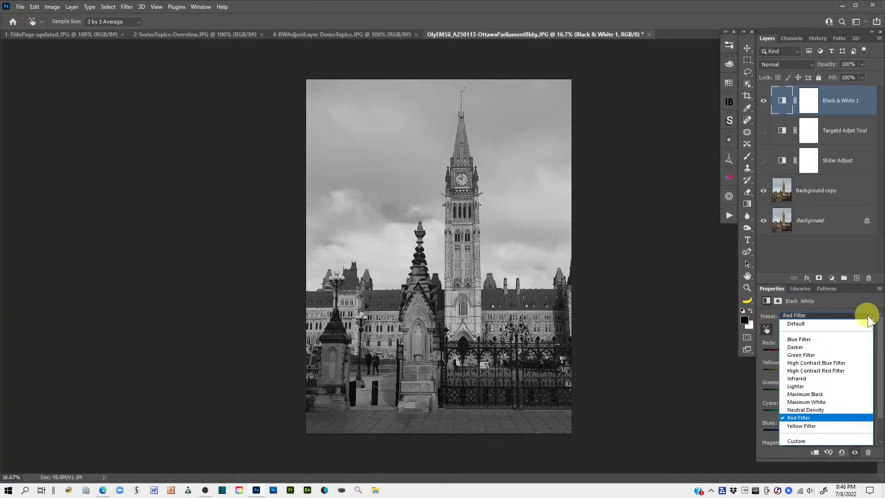
{"action": "left_click", "coordinate": [819, 426]}
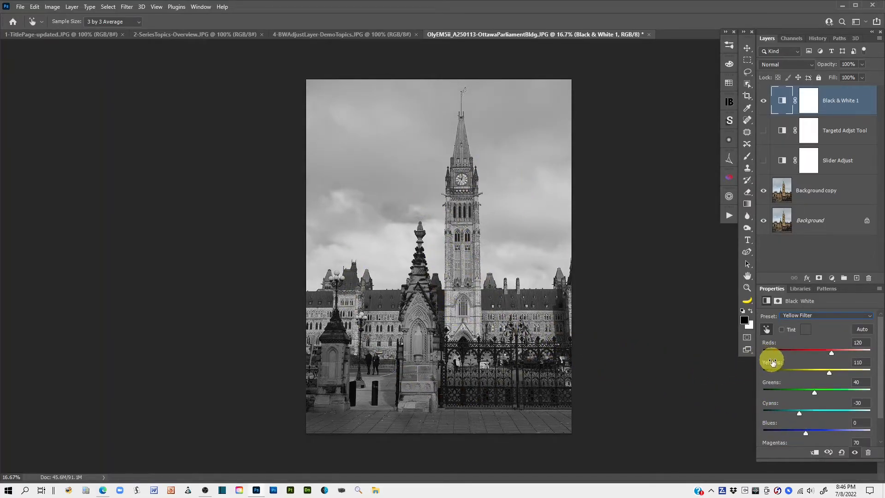
Step: Try the Green Filter preset again on the Black & White 1 adjustment
{"action": "left_click", "coordinate": [870, 317]}
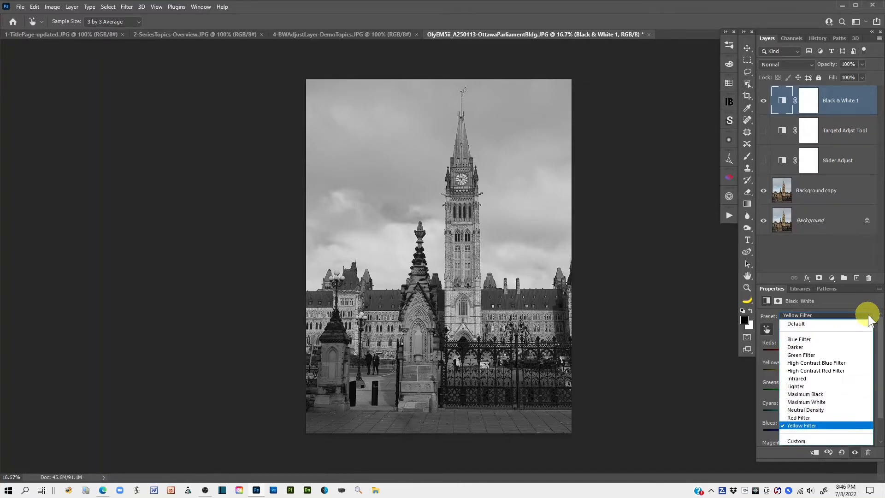
{"action": "left_click", "coordinate": [809, 355]}
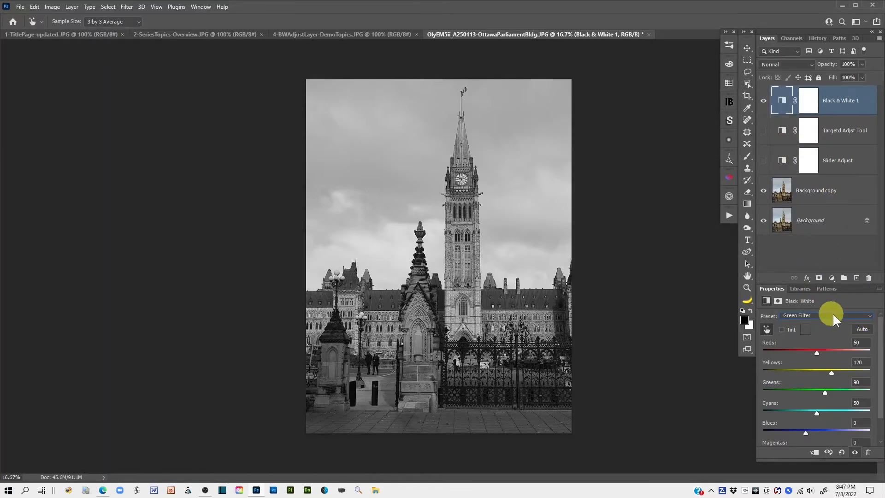
{"action": "left_click", "coordinate": [869, 316]}
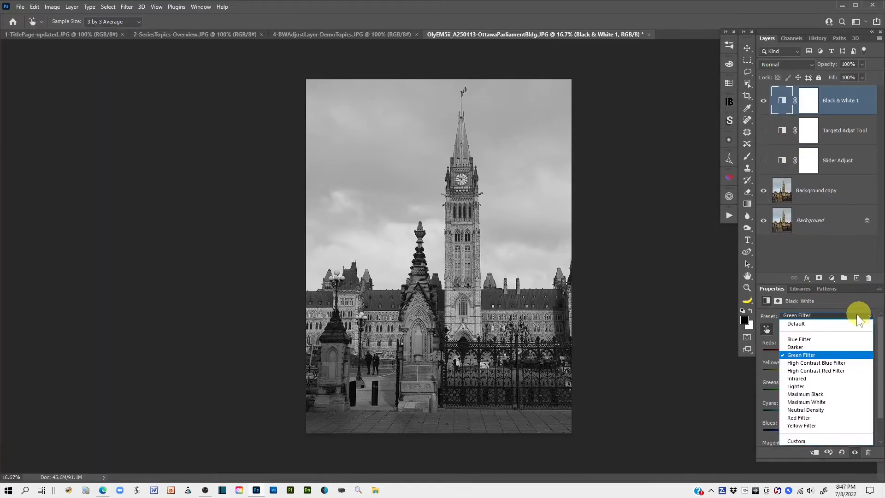
{"action": "left_click", "coordinate": [795, 356]}
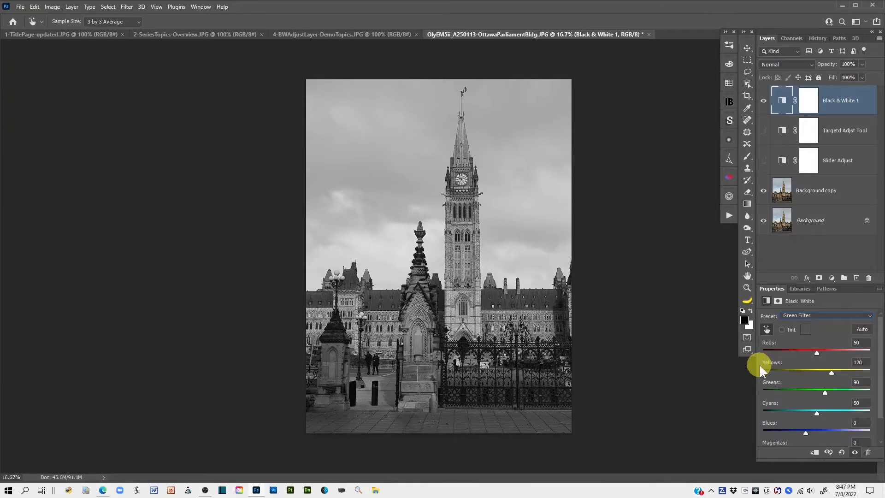
Step: Apply the Infrared preset to the Black & White 1 adjustment and set the layer's blend mode to Luminosity
{"action": "left_click", "coordinate": [872, 316]}
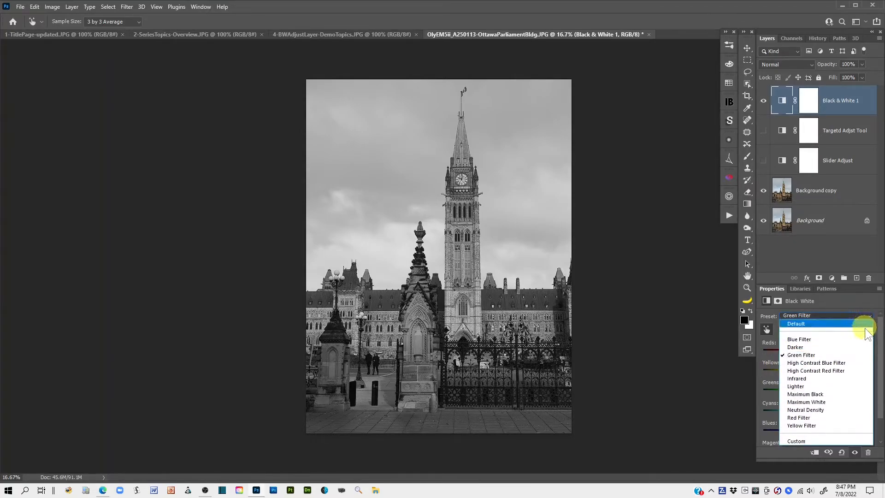
{"action": "left_click", "coordinate": [811, 377]}
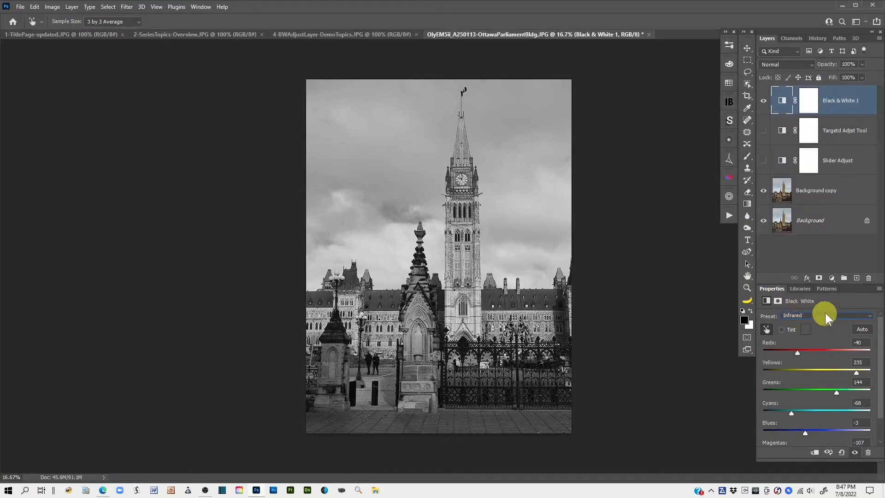
{"action": "left_click", "coordinate": [807, 66]}
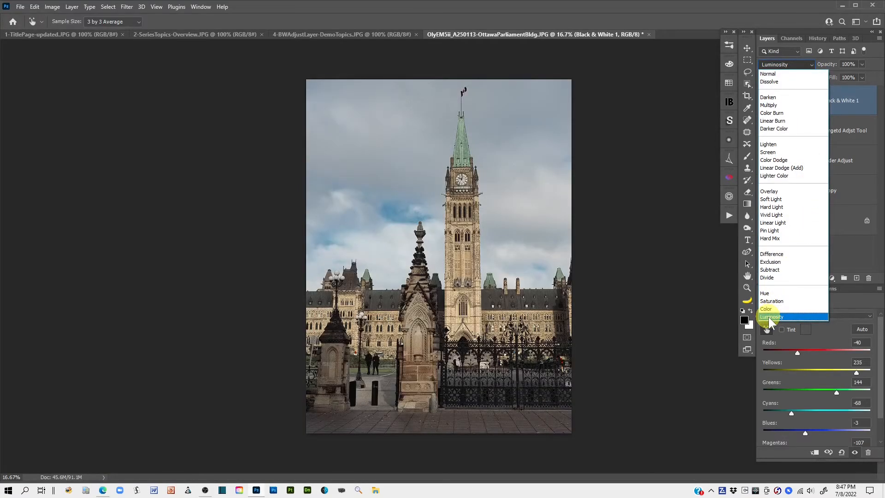
{"action": "left_click", "coordinate": [770, 317]}
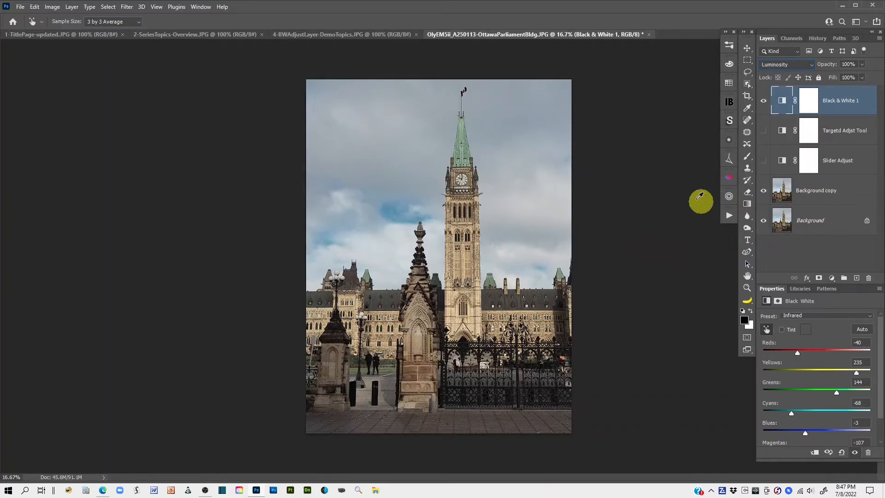
Step: Compare the Slider Adjust, Targetd Adjst Tool and Black & White 1 results by showing one adjustment layer at a time
{"action": "left_click", "coordinate": [763, 101]}
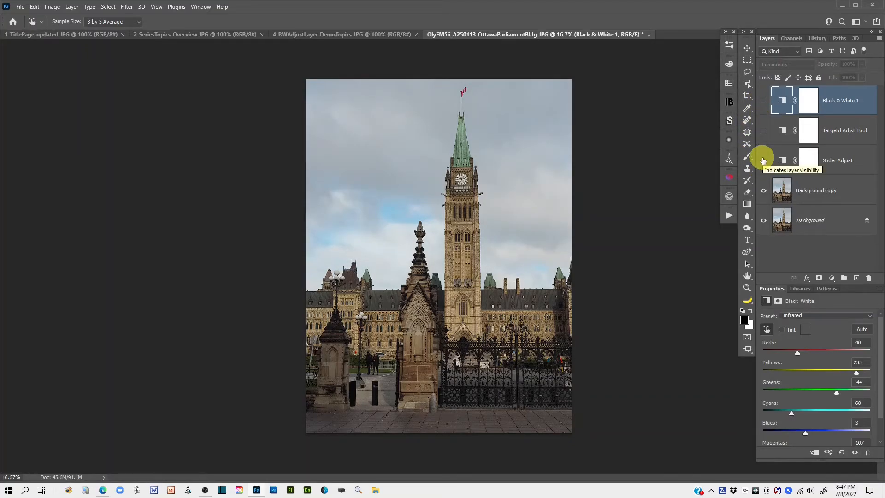
{"action": "left_click", "coordinate": [764, 160]}
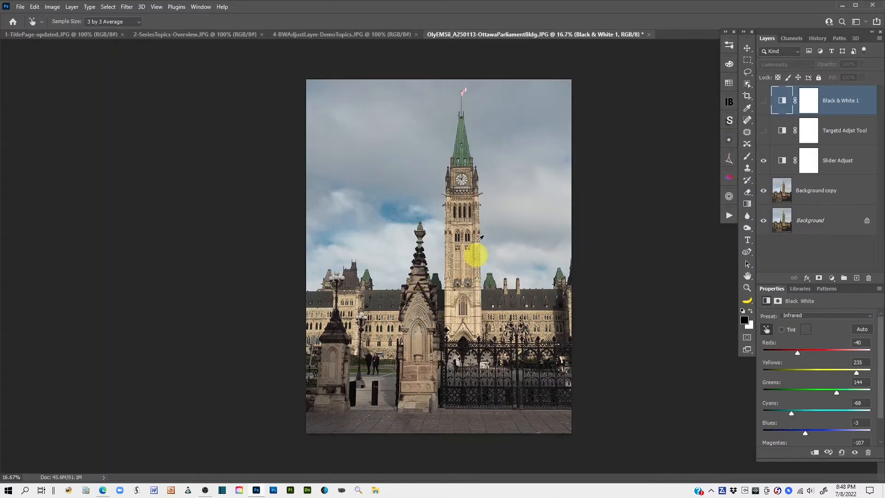
{"action": "left_click", "coordinate": [763, 161]}
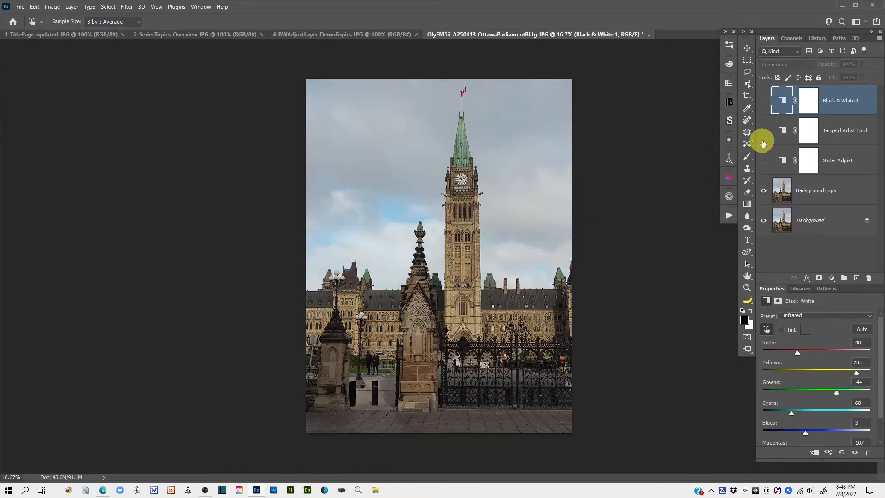
{"action": "left_click", "coordinate": [763, 132]}
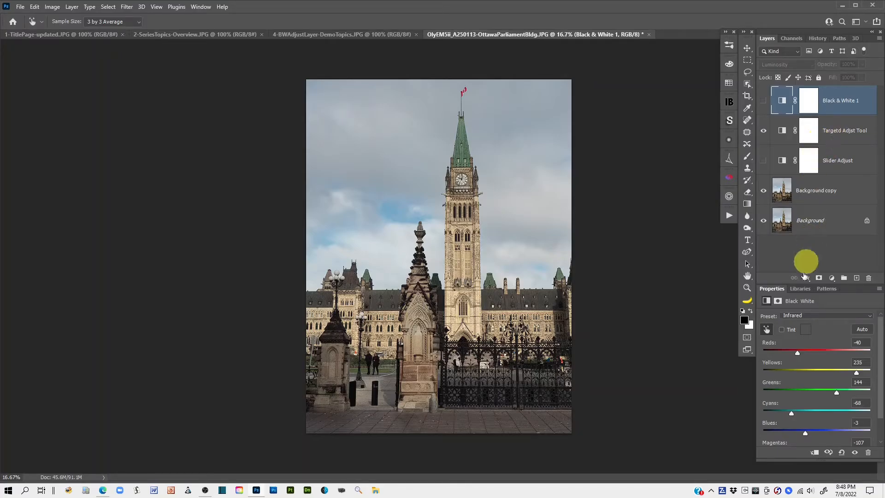
{"action": "left_click", "coordinate": [764, 133]}
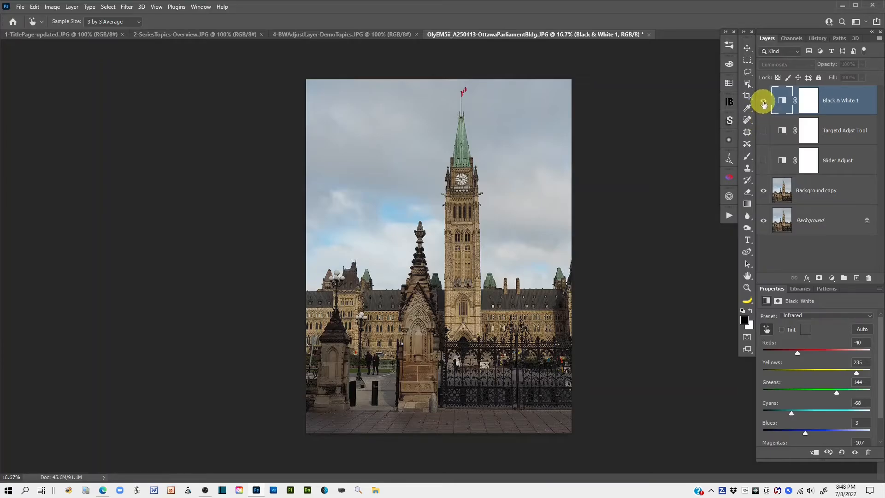
{"action": "left_click", "coordinate": [763, 101]}
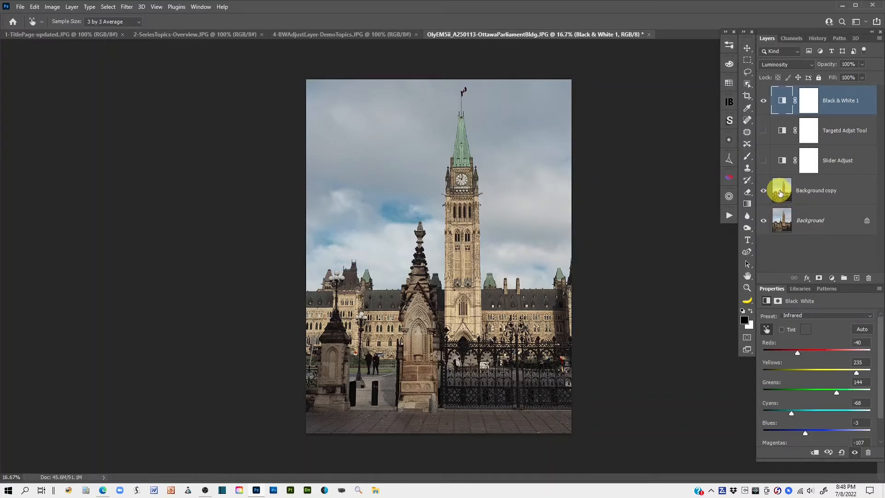
Step: Select the sky on Background copy, convert the selection into a layer mask, and inspect the mask on the canvas
{"action": "left_click", "coordinate": [784, 191]}
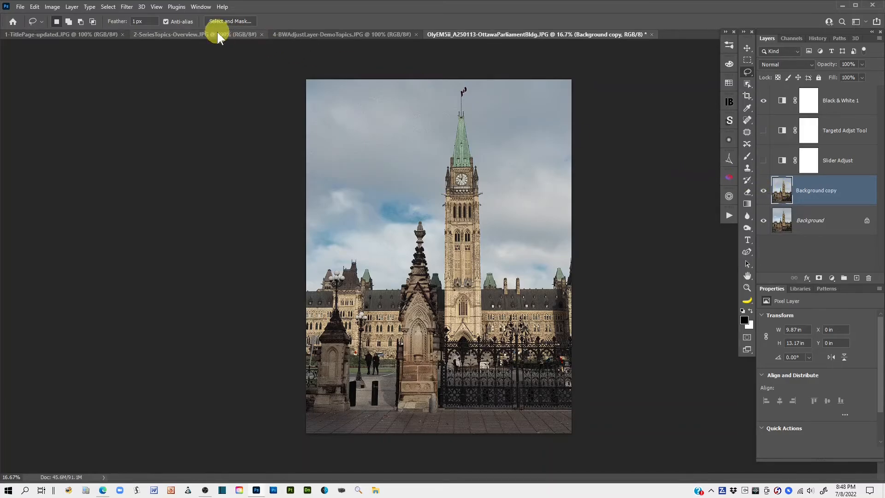
{"action": "left_click", "coordinate": [108, 7]}
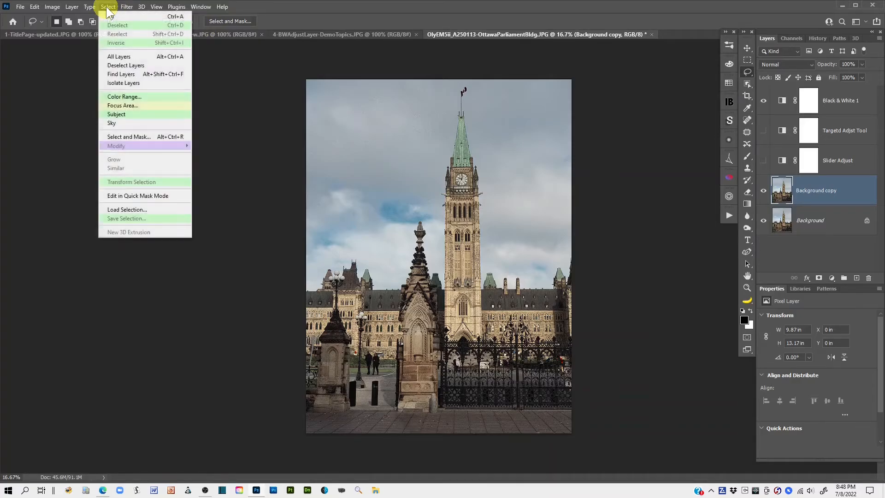
{"action": "left_click", "coordinate": [113, 124]}
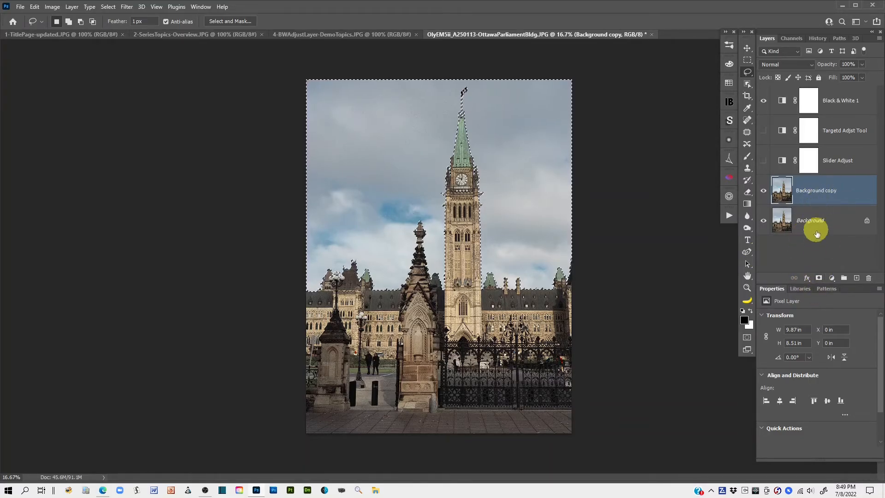
{"action": "left_click", "coordinate": [819, 279]}
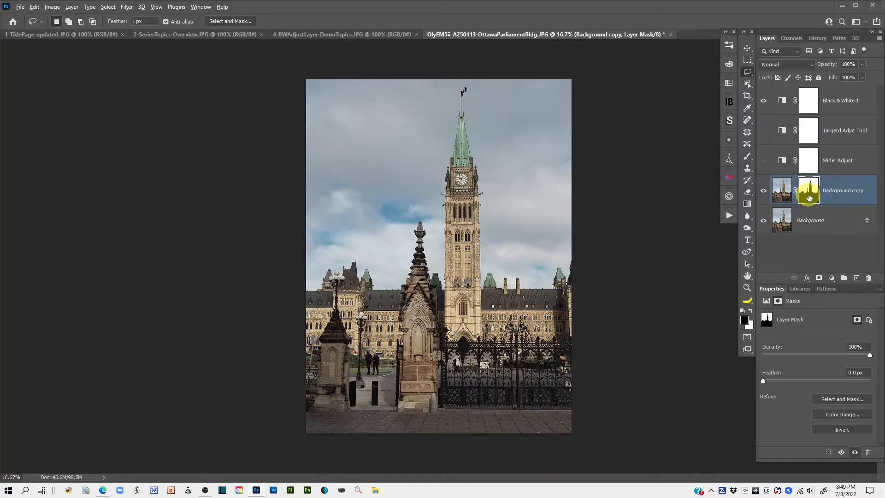
{"action": "left_click", "coordinate": [810, 198], "text": "alt"}
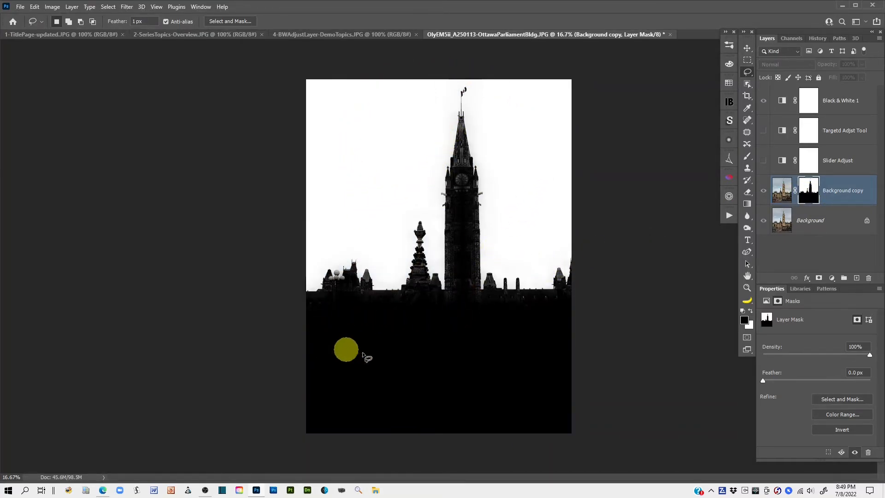
{"action": "left_click", "coordinate": [809, 197], "text": "alt"}
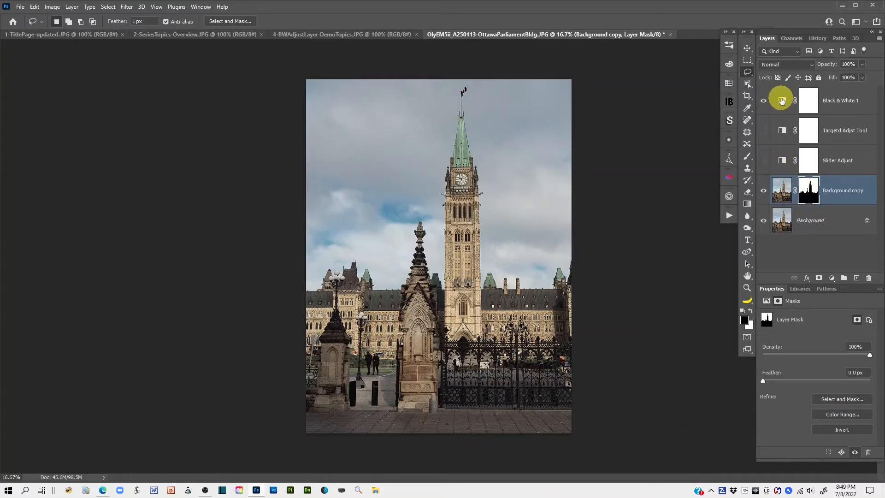
Step: Add a new Black & White adjustment layer above Background copy and move it to the top of the layer stack
{"action": "left_click", "coordinate": [781, 193]}
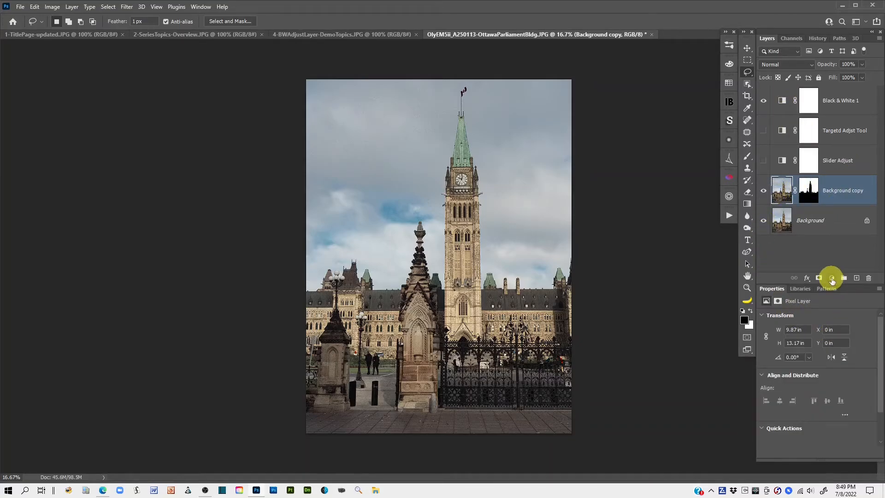
{"action": "left_click", "coordinate": [832, 279]}
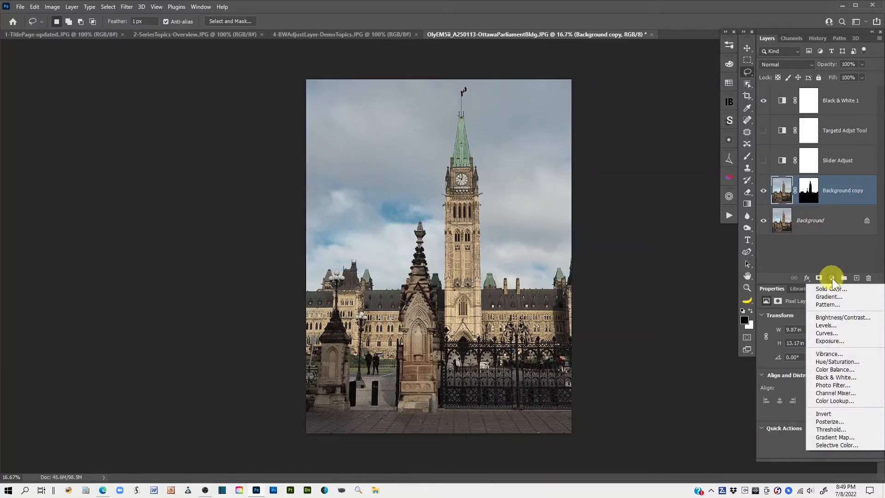
{"action": "left_click", "coordinate": [835, 377]}
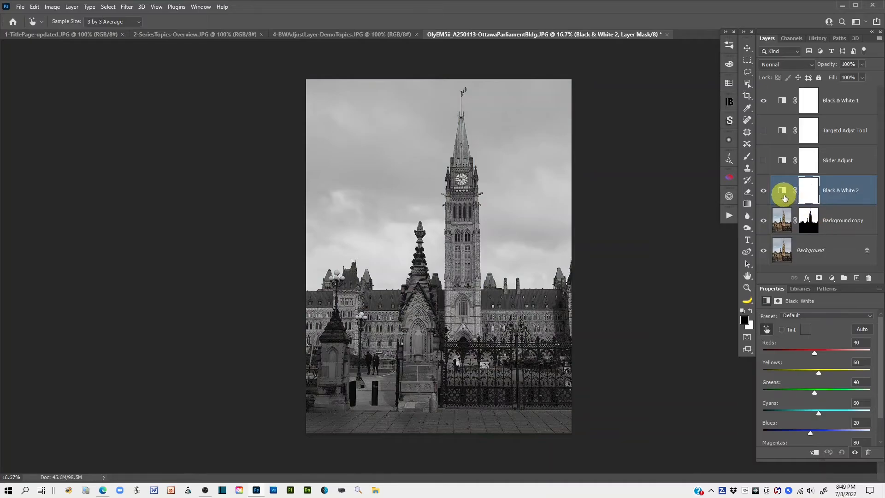
{"action": "left_click_drag", "start_coordinate": [785, 191], "coordinate": [771, 89]}
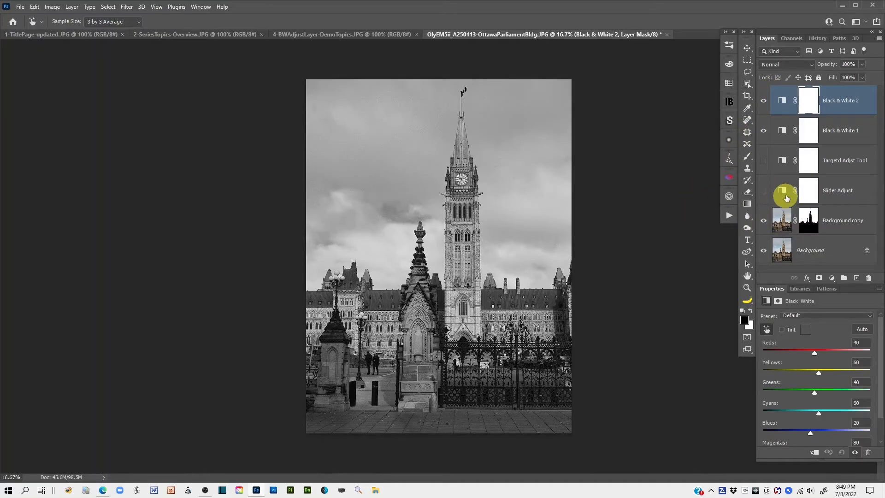
Step: Hide Black & White 1, try the Red Filter preset on Black & White 2, and settle on the High Contrast Red Filter preset
{"action": "left_click", "coordinate": [764, 131]}
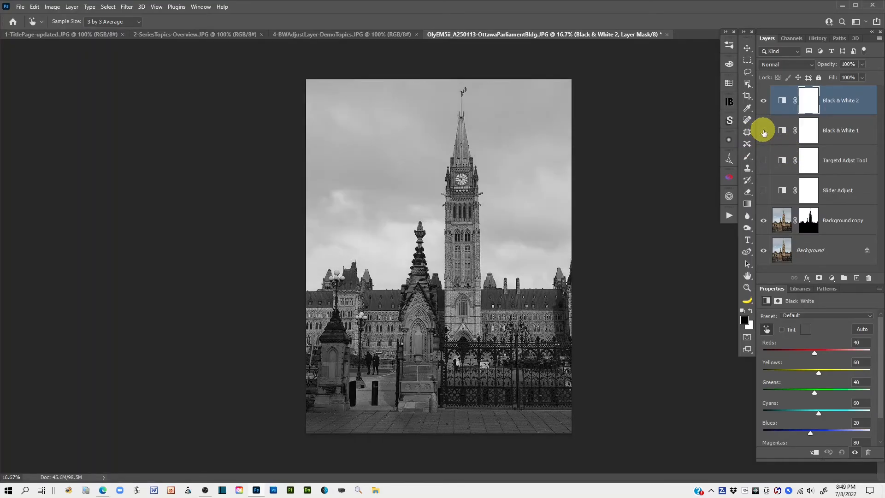
{"action": "left_click", "coordinate": [783, 99]}
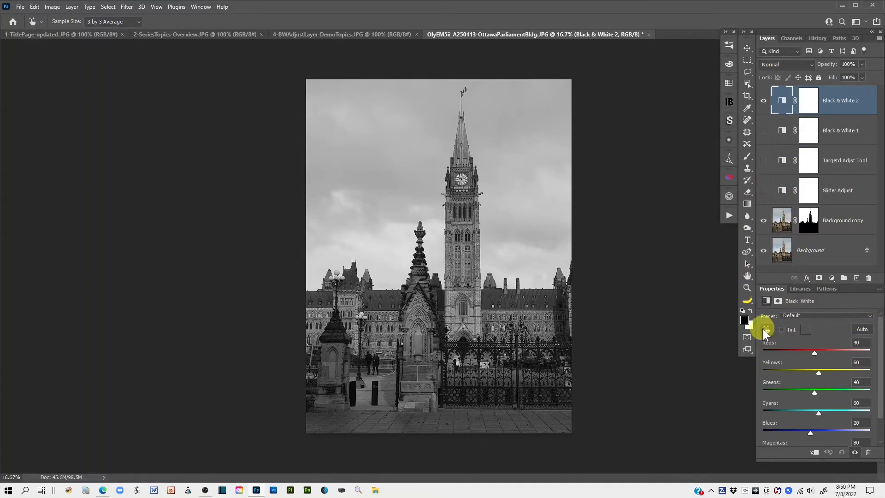
{"action": "left_click", "coordinate": [867, 318]}
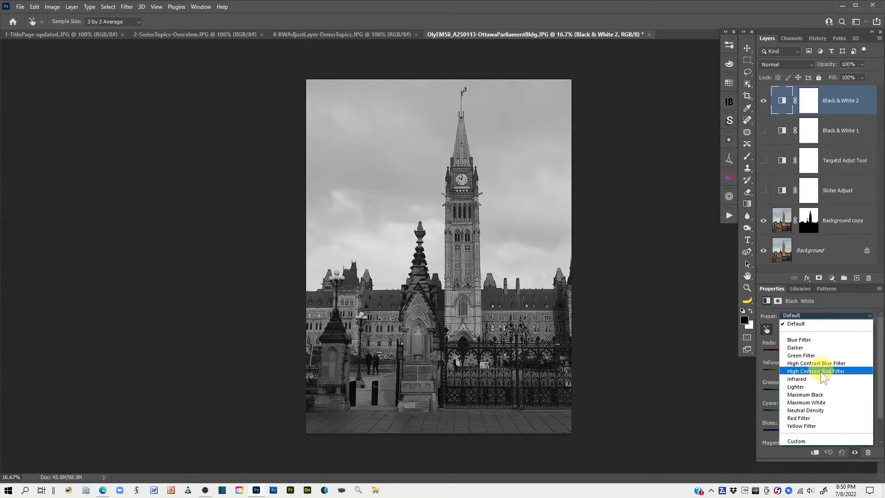
{"action": "left_click", "coordinate": [800, 417]}
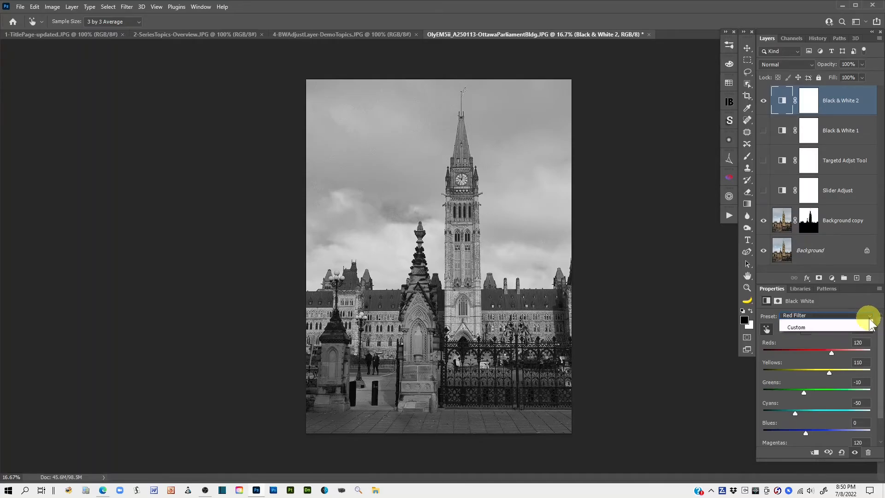
{"action": "left_click", "coordinate": [870, 320]}
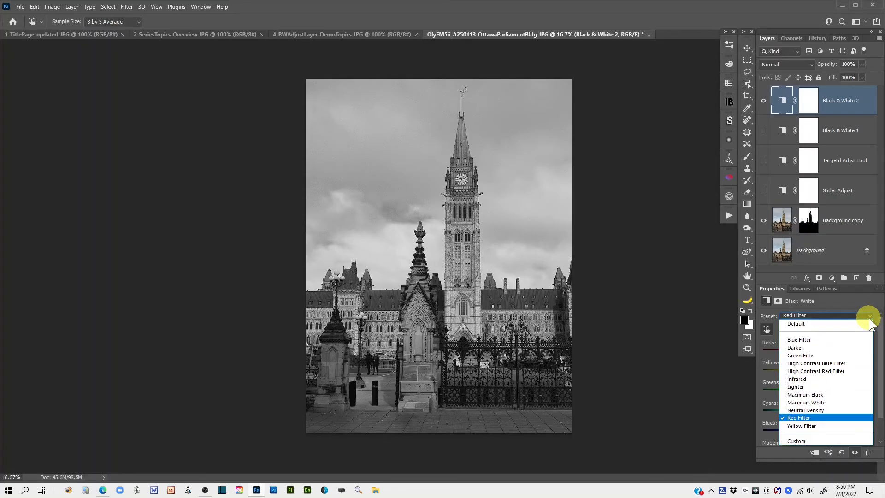
{"action": "left_click", "coordinate": [842, 372]}
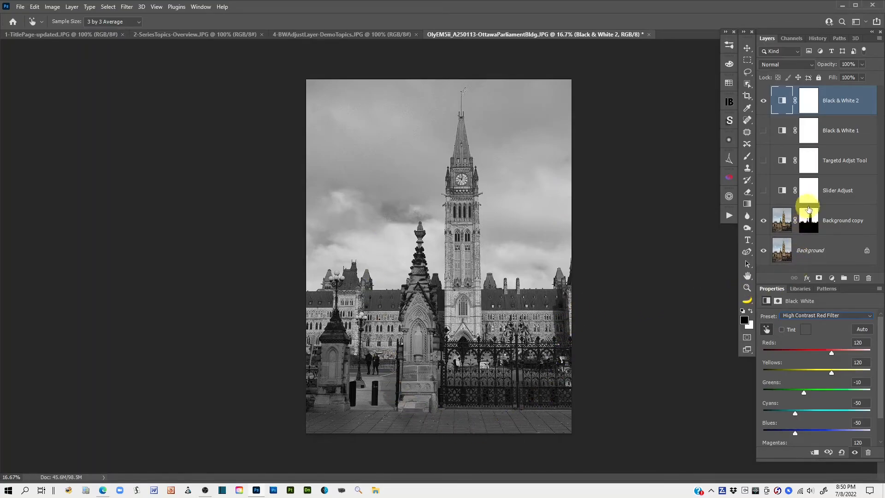
Step: Move the sky mask from Background copy to Black & White 2, replacing its existing mask, and show Black & White 1 again
{"action": "left_click_drag", "start_coordinate": [810, 223], "coordinate": [809, 104]}
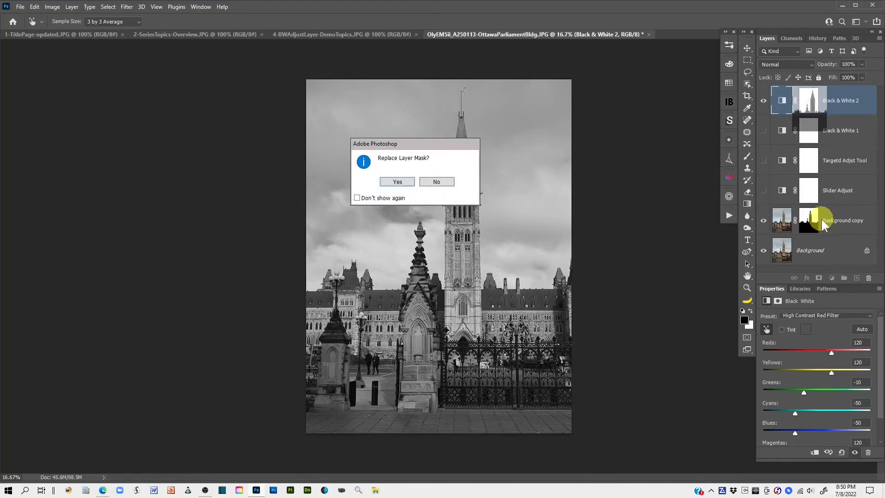
{"action": "left_click", "coordinate": [397, 182]}
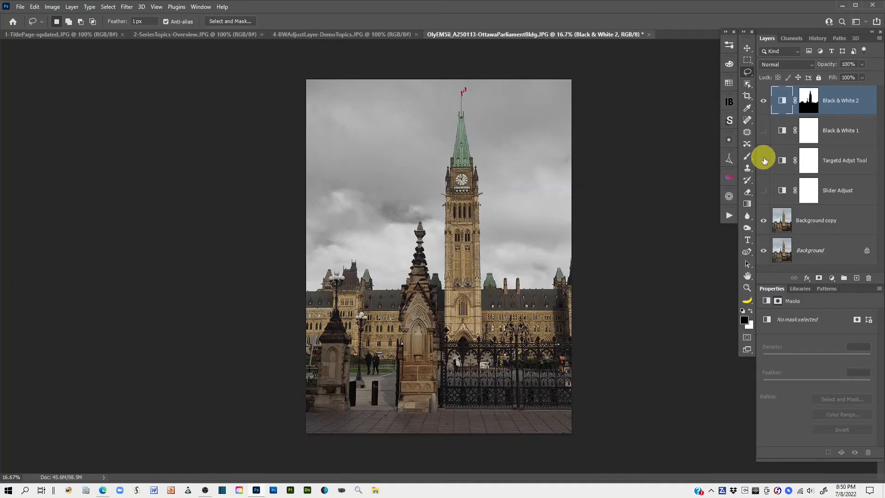
{"action": "left_click", "coordinate": [764, 131]}
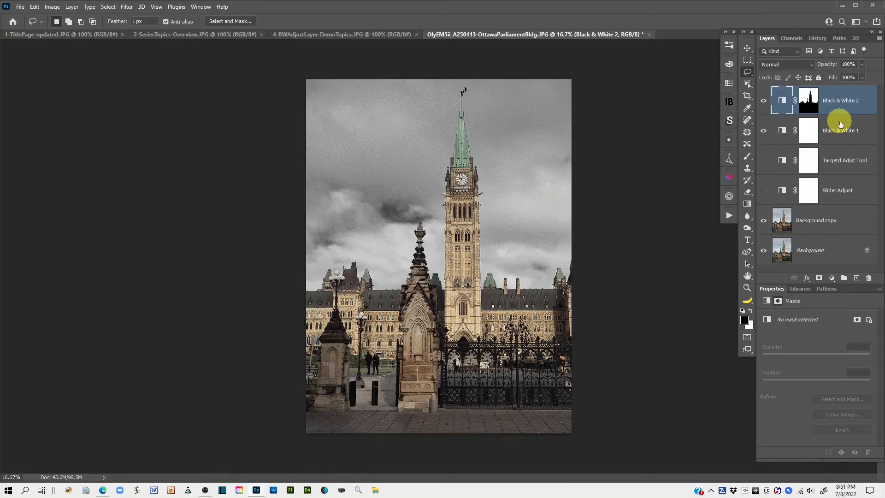
Step: Set the blend mode of the Black & White 2 adjustment layer to Luminosity
{"action": "left_click", "coordinate": [783, 102]}
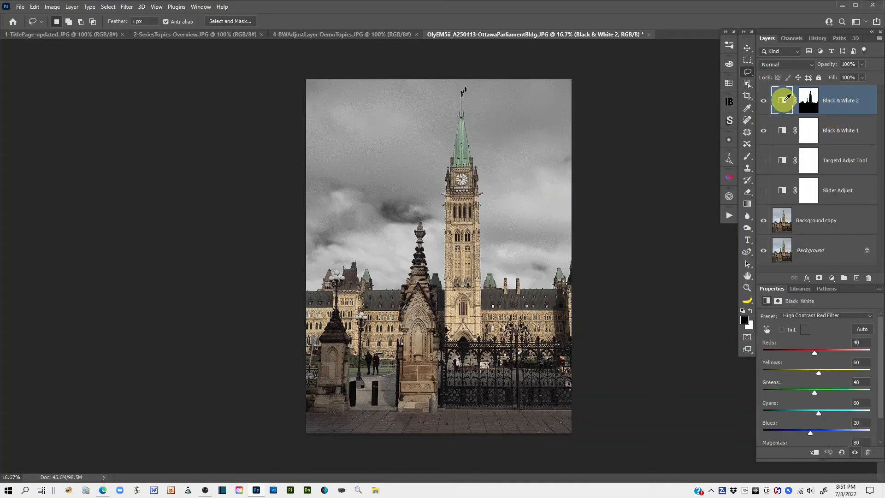
{"action": "left_click", "coordinate": [810, 67]}
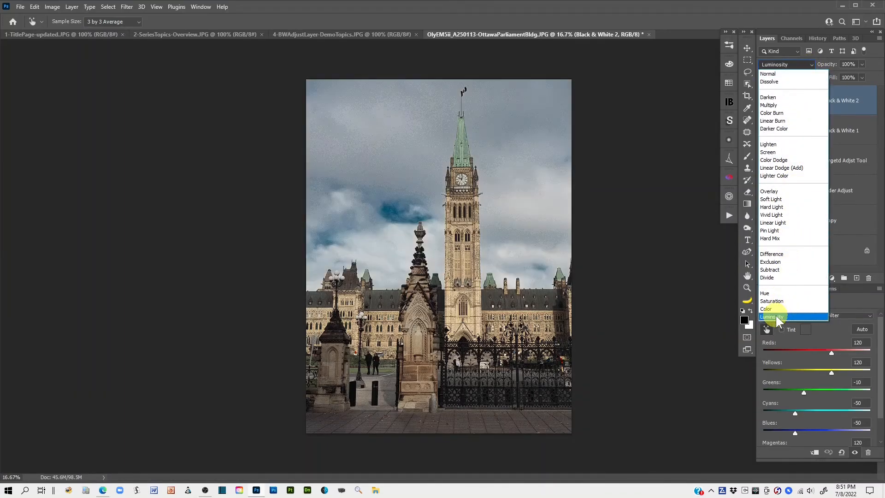
{"action": "left_click", "coordinate": [778, 317]}
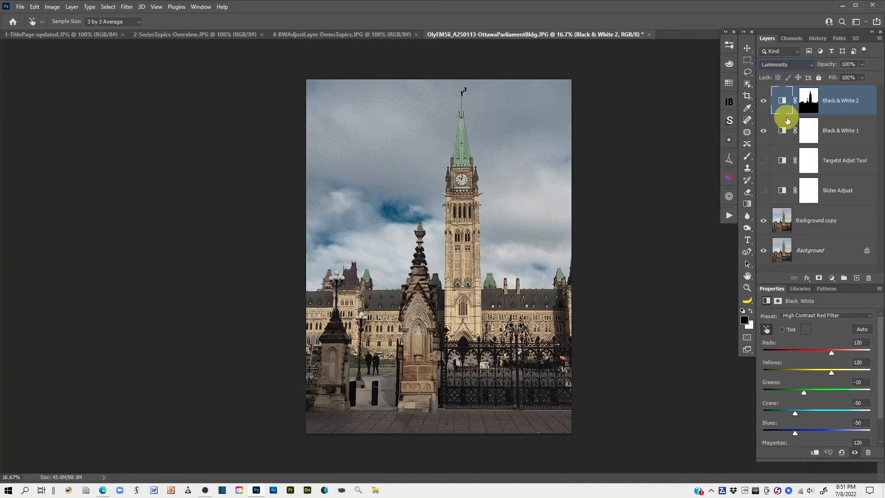
Step: Rename the Black & White 1 layer as "Preset Foregrnd"
{"action": "double_click", "coordinate": [829, 131]}
{"action": "type", "text": "Preset Foregrn"}
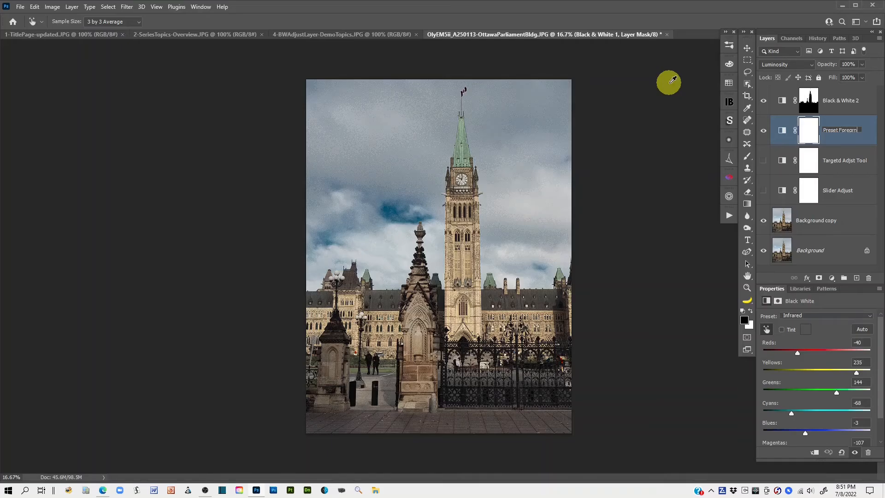
{"action": "type", "text": "d"}
{"action": "key", "text": "Return"}
Step: Rename the Black & White 2 layer as "Preset Sky"
{"action": "left_click", "coordinate": [837, 100]}
{"action": "double_click", "coordinate": [837, 100]}
{"action": "type", "text": "Preset Sk"}
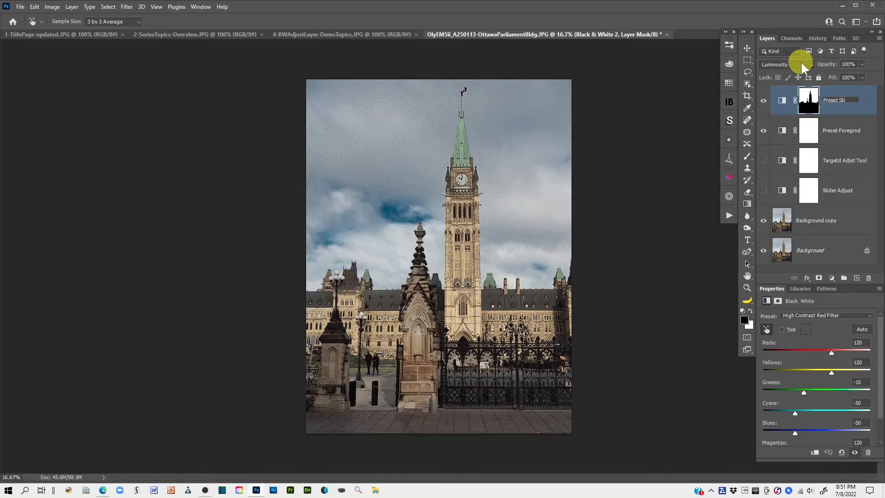
{"action": "type", "text": "y"}
{"action": "left_click", "coordinate": [866, 101]}
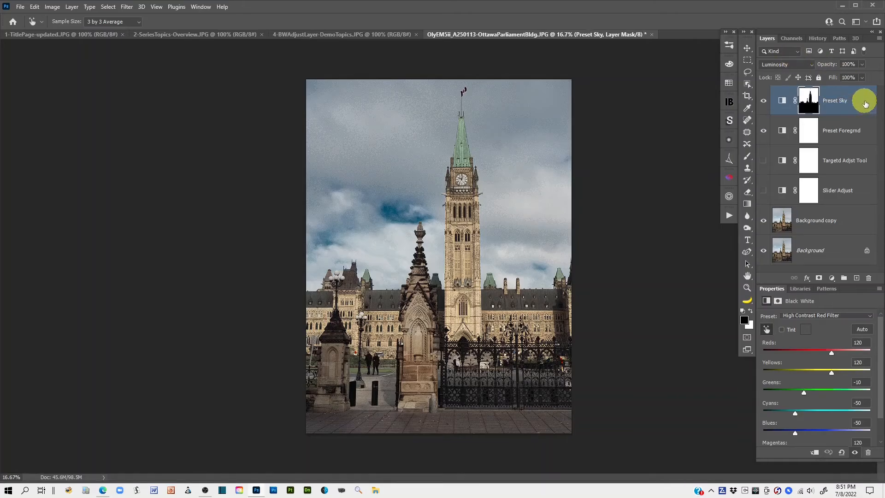
Step: Review the Preset Foregrnd adjustment's settings, and reduce the Preset Sky layer's opacity to 67%
{"action": "left_click", "coordinate": [784, 127]}
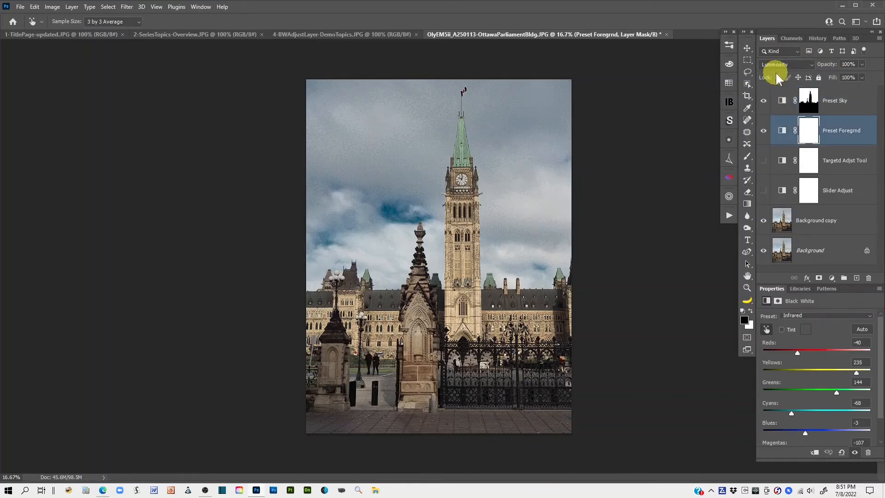
{"action": "left_click", "coordinate": [783, 129]}
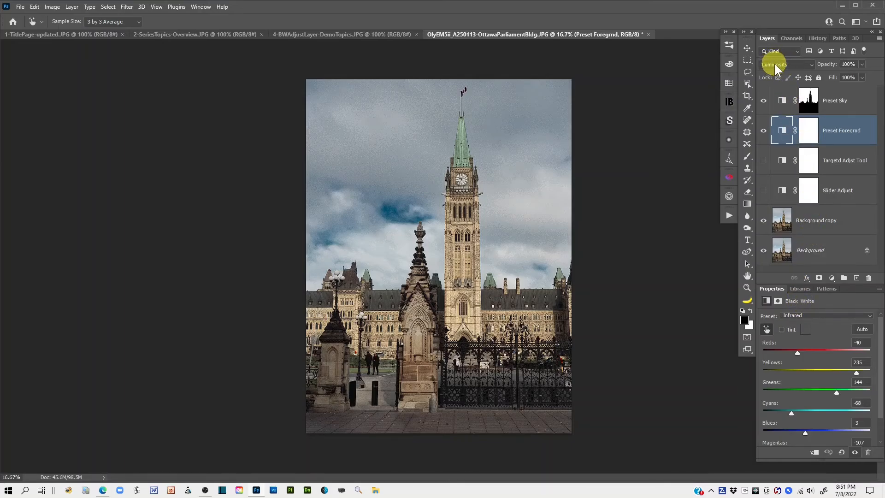
{"action": "left_click", "coordinate": [784, 100]}
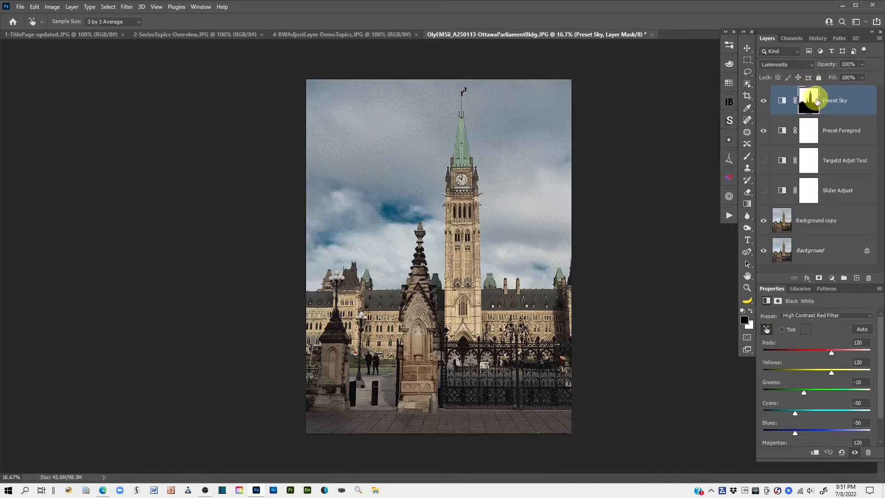
{"action": "left_click", "coordinate": [783, 101]}
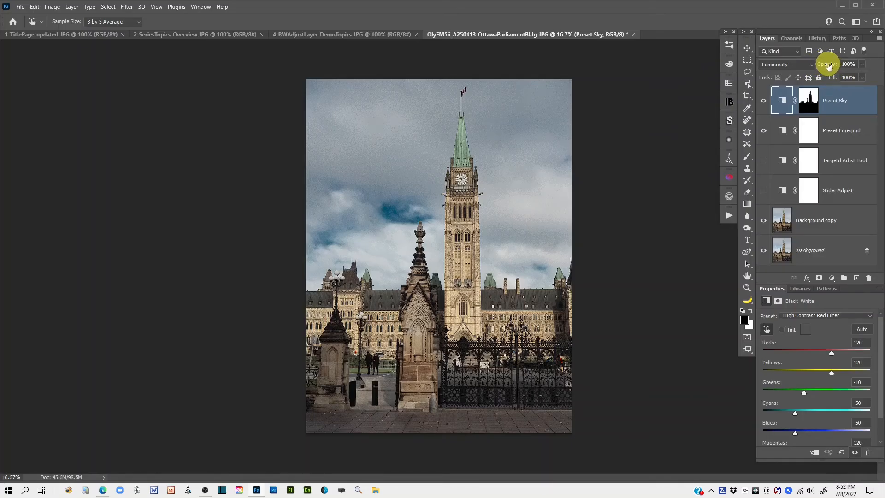
{"action": "left_click_drag", "start_coordinate": [828, 66], "coordinate": [813, 66]}
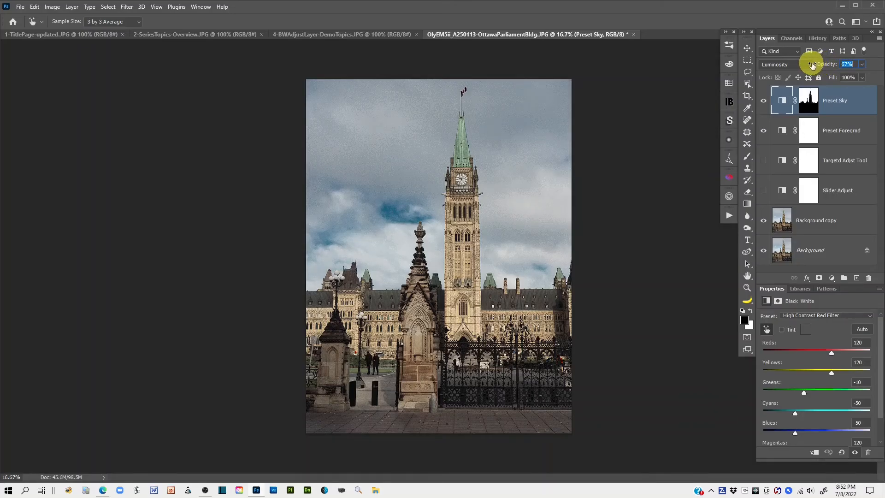
Step: Compare the sky with and without the Preset Sky adjustment by toggling that layer's visibility
{"action": "left_click", "coordinate": [764, 101]}
{"action": "left_click", "coordinate": [764, 101]}
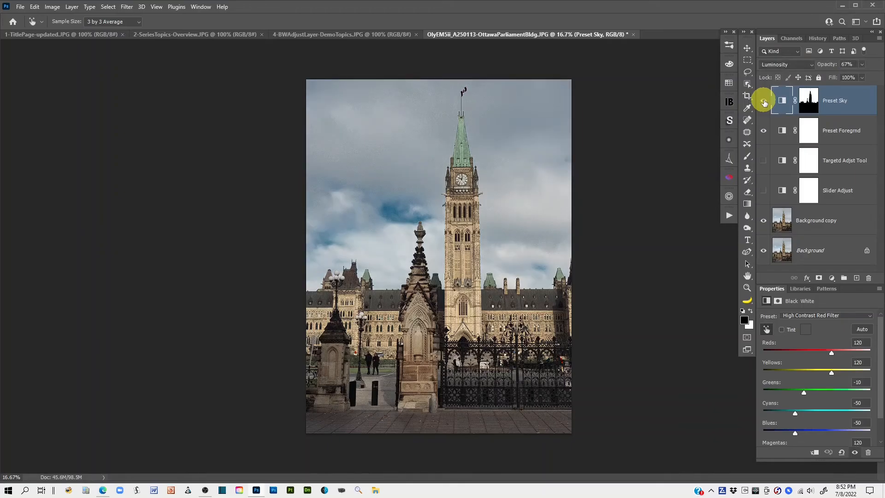
{"action": "left_click", "coordinate": [764, 101]}
{"action": "left_click", "coordinate": [764, 101]}
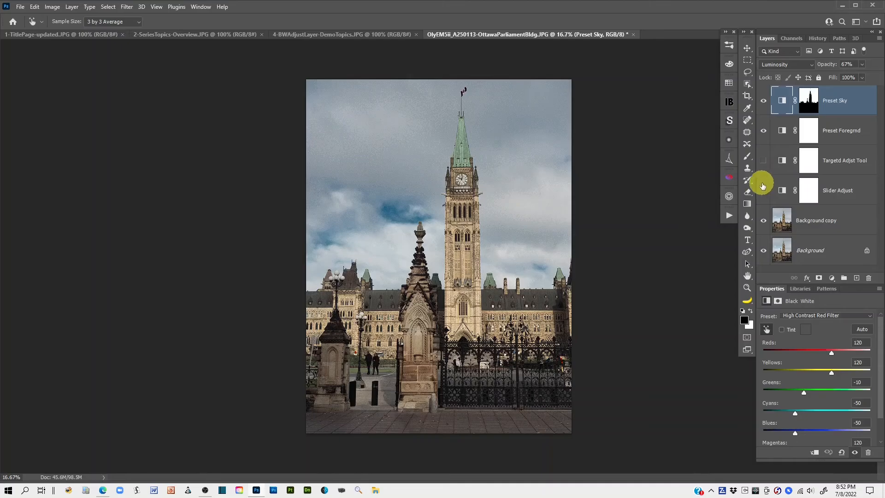
Step: Hide both preset layers, show Slider Adjust, and compare its result with the original Background alone
{"action": "left_click", "coordinate": [763, 133]}
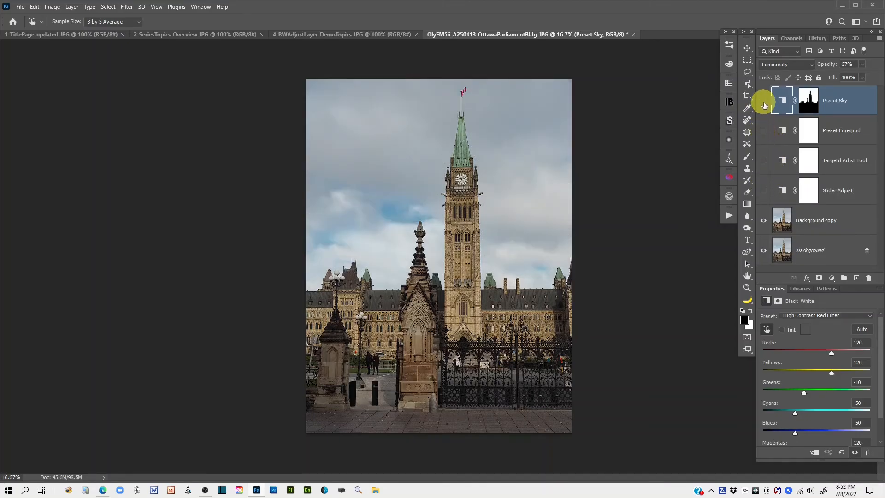
{"action": "left_click", "coordinate": [763, 100]}
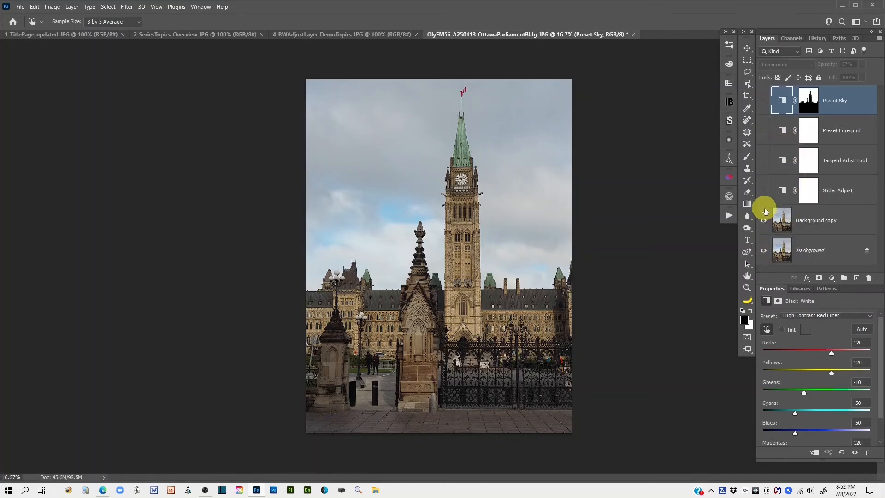
{"action": "left_click", "coordinate": [764, 191]}
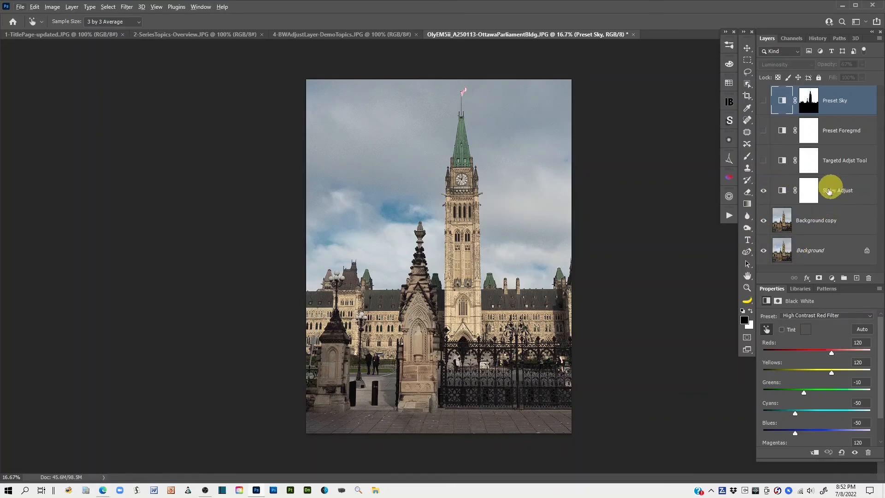
{"action": "left_click", "coordinate": [763, 252], "text": "alt"}
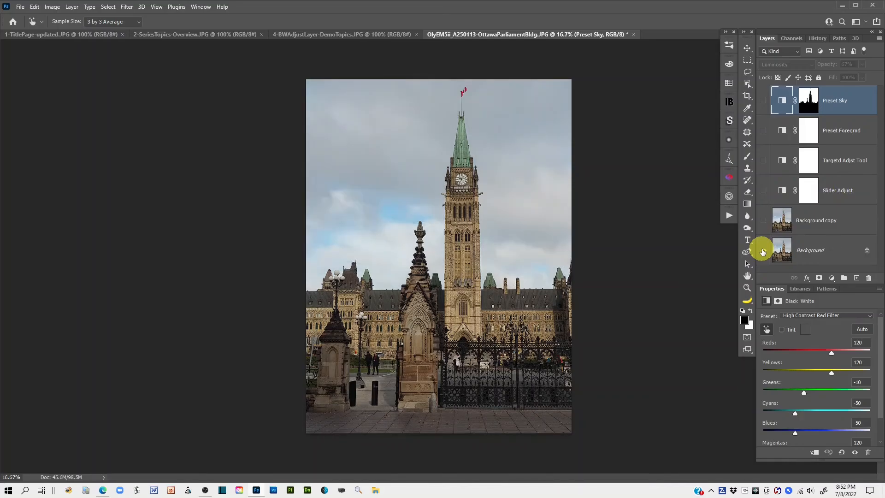
{"action": "left_click", "coordinate": [763, 251], "text": "alt"}
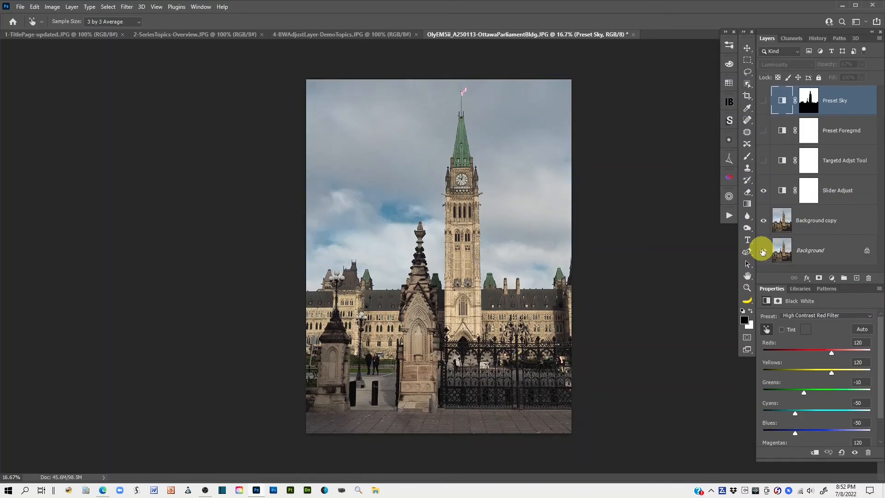
{"action": "left_click", "coordinate": [763, 251], "text": "alt"}
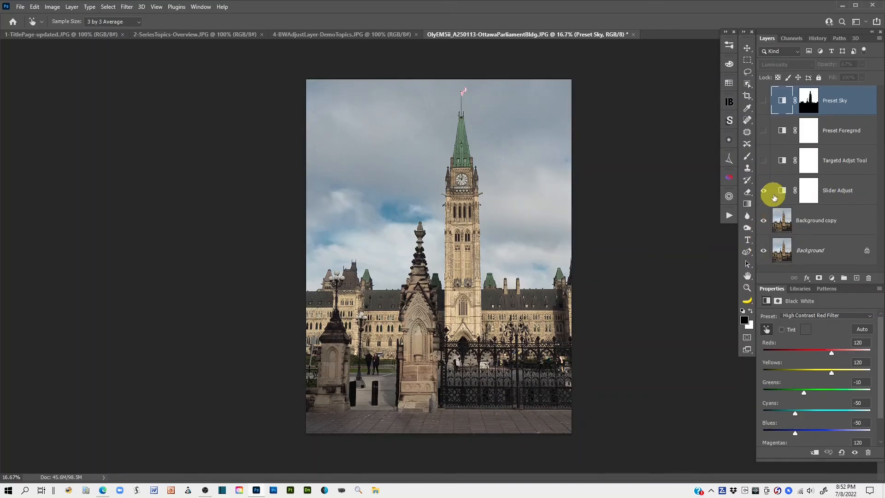
Step: Show Targetd Adjst Tool instead of Slider Adjust and compare its result with the original Background alone
{"action": "left_click", "coordinate": [765, 193]}
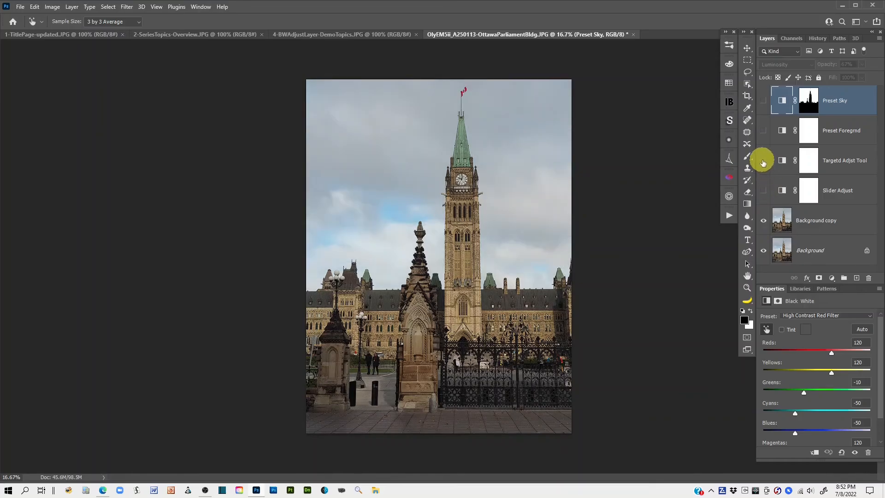
{"action": "left_click", "coordinate": [764, 161]}
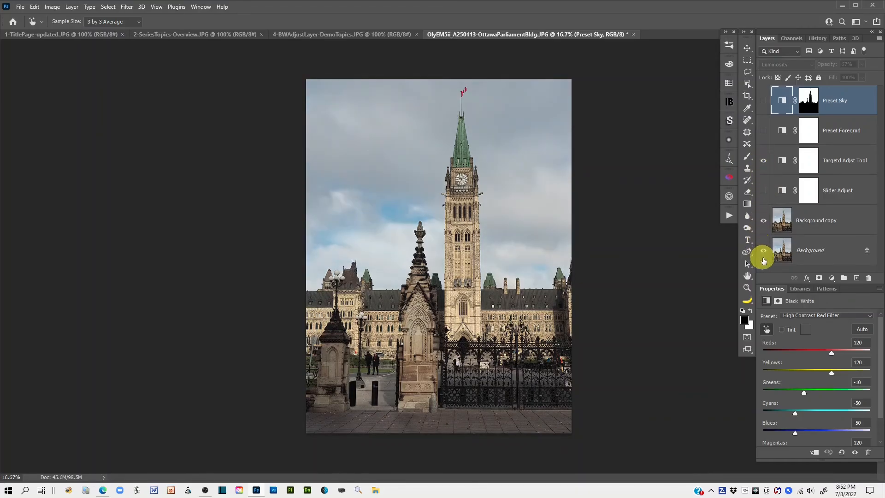
{"action": "left_click", "coordinate": [764, 250], "text": "alt"}
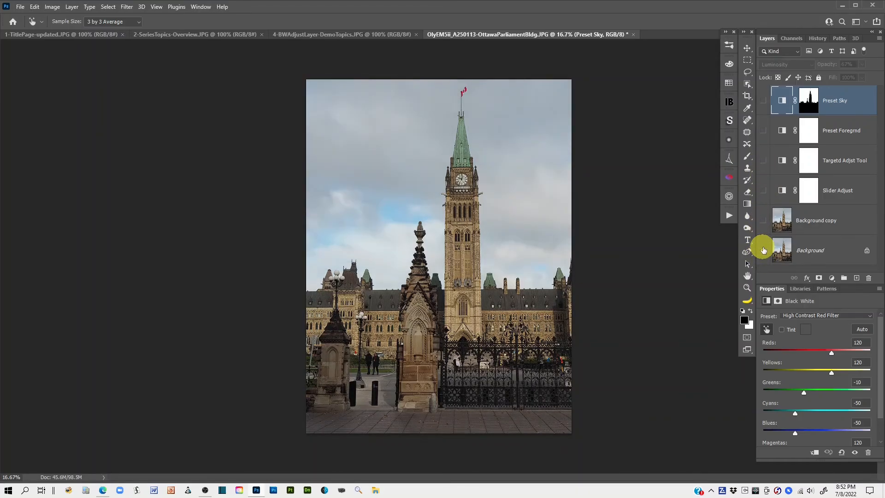
{"action": "left_click", "coordinate": [764, 250], "text": "alt"}
{"action": "left_click", "coordinate": [764, 251], "text": "alt"}
{"action": "left_click", "coordinate": [765, 250], "text": "alt"}
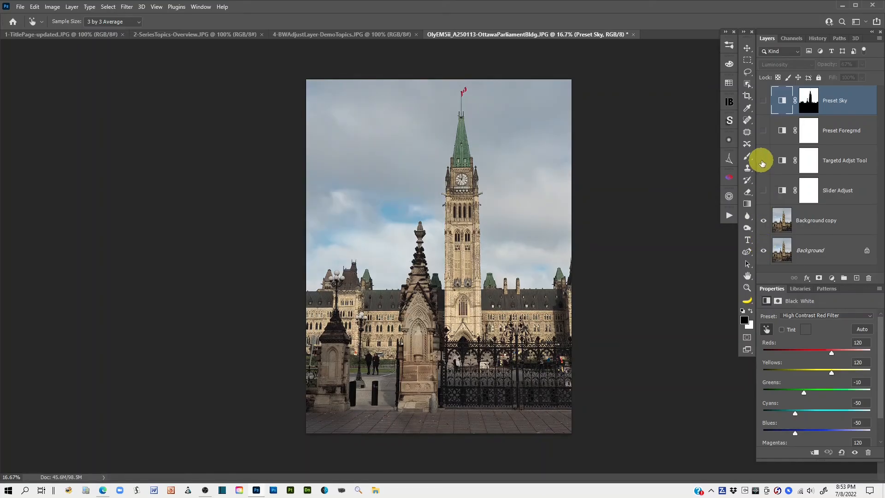
Step: Show the Preset Foregrnd and Preset Sky layers together and compare their combined result with the original Background alone
{"action": "left_click", "coordinate": [764, 131]}
{"action": "left_click", "coordinate": [764, 101]}
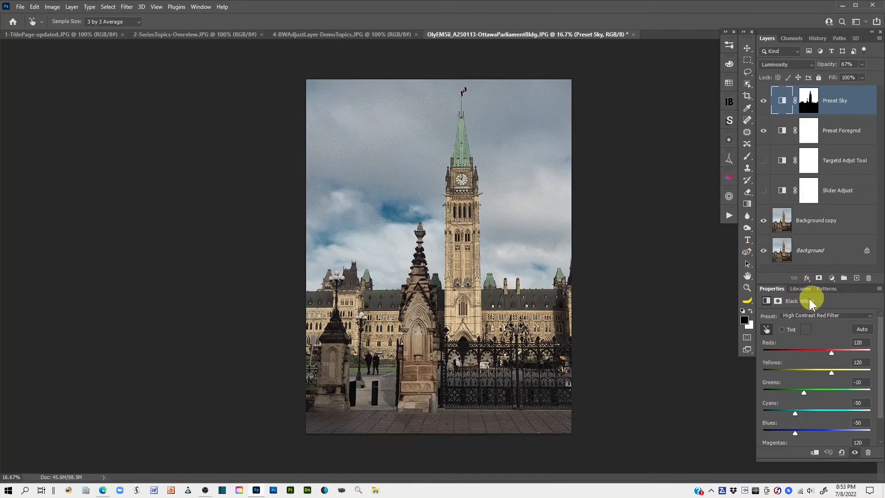
{"action": "left_click", "coordinate": [764, 251], "text": "alt"}
{"action": "left_click", "coordinate": [764, 251], "text": "alt"}
{"action": "left_click", "coordinate": [763, 250], "text": "alt"}
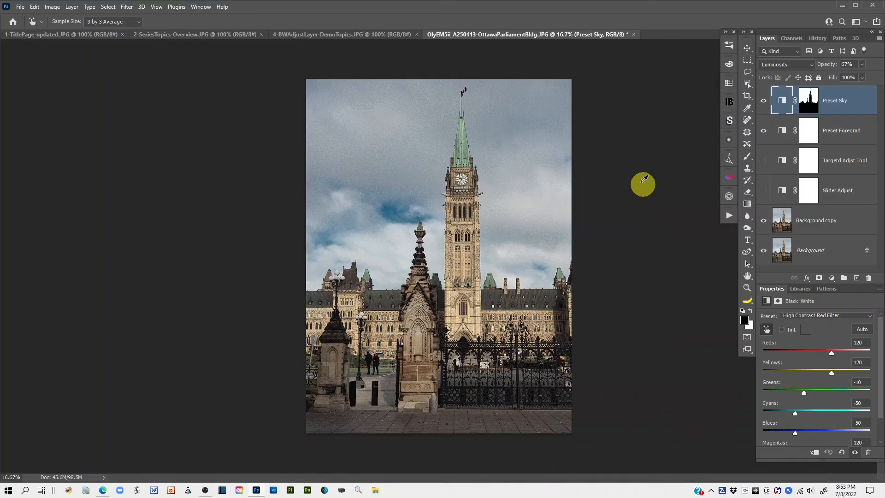
Step: Switch to the 4-BWAdjustLayer-DemoTopics.JPG document and activate the Lasso tool to review the topic list
{"action": "left_click", "coordinate": [309, 35]}
{"action": "key", "text": "l"}
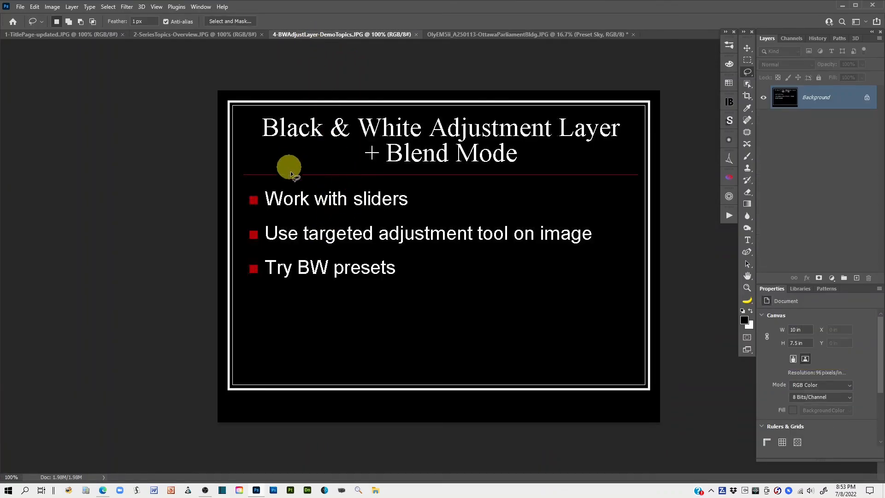